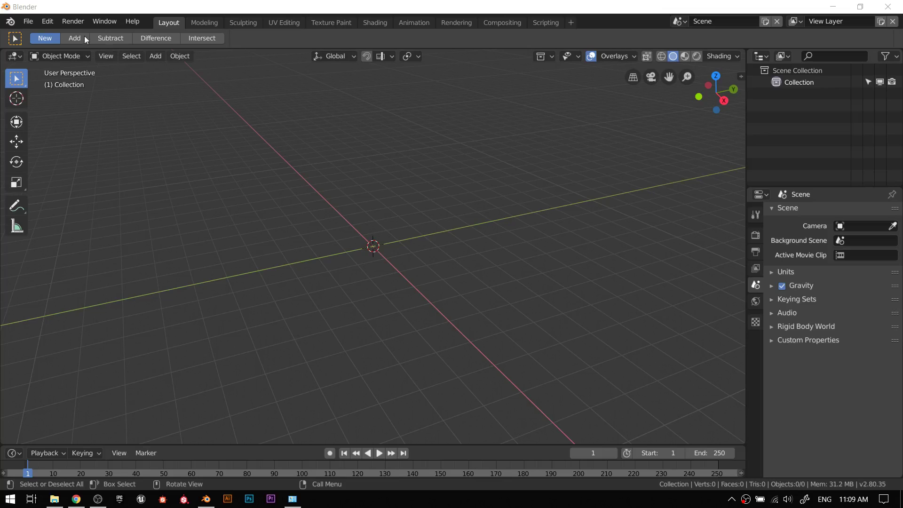
Add a cube mesh at the scene centre and orbit around it.
{"action": "left_click", "coordinate": [157, 56]}
{"action": "mouse_move", "coordinate": [170, 70]}
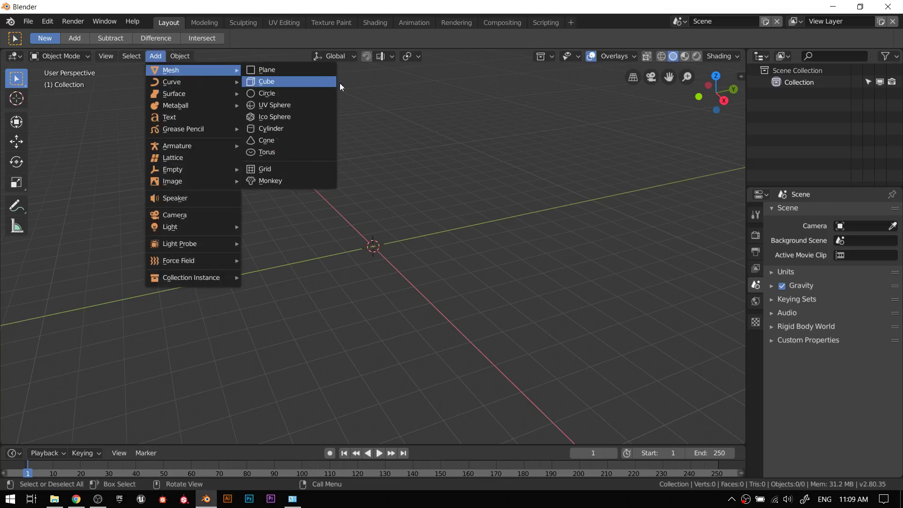
{"action": "left_click", "coordinate": [306, 84]}
{"action": "scroll", "coordinate": [397, 222], "scroll_direction": "up", "scroll_amount": 6}
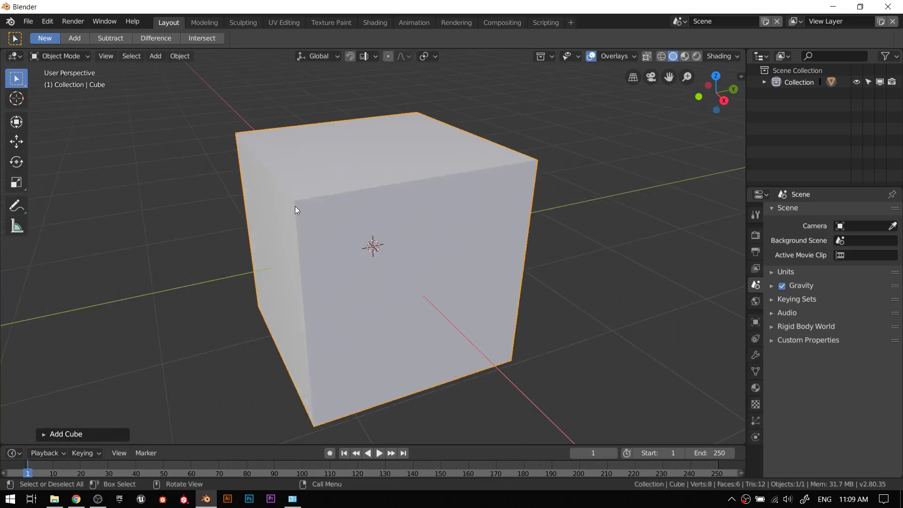
{"action": "middle_click_drag", "start_coordinate": [295, 206], "coordinate": [397, 212]}
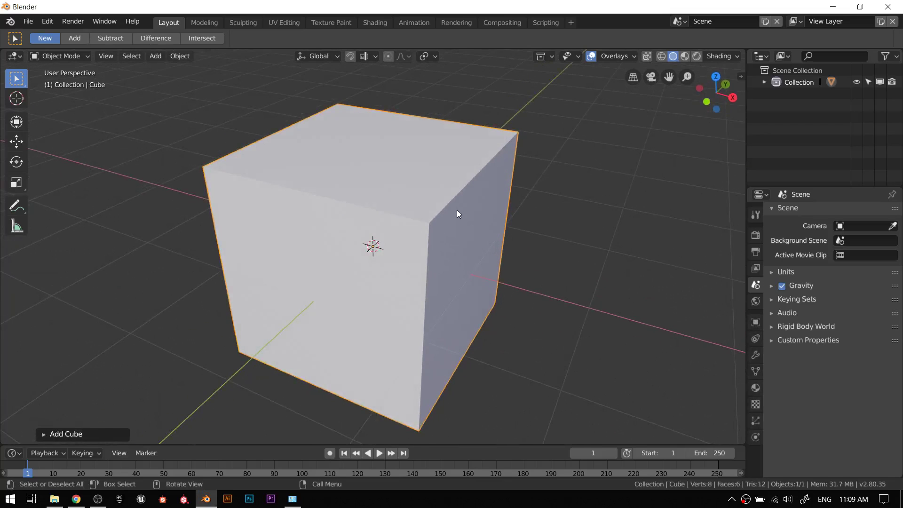
{"action": "middle_click_drag", "start_coordinate": [457, 211], "coordinate": [437, 213]}
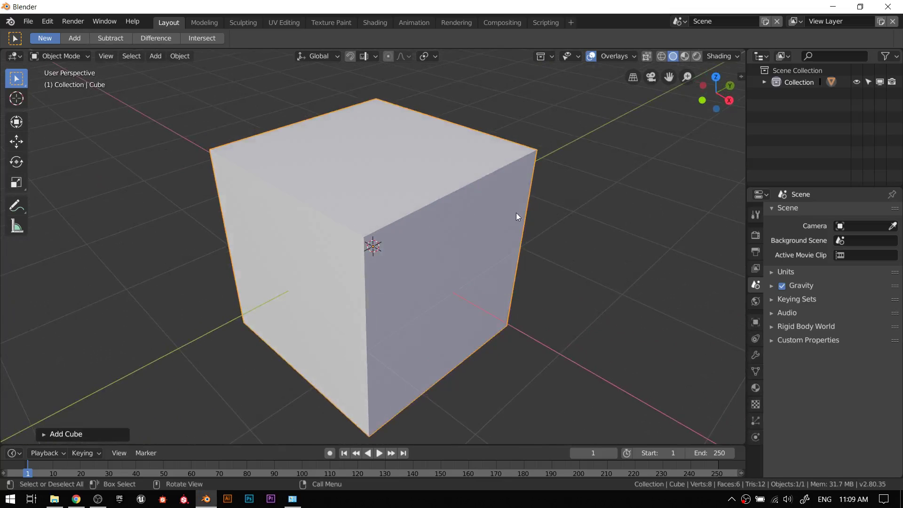
Shade all the cube's faces smooth in Edit Mode, then inspect its top corner.
{"action": "key", "text": "Tab"}
{"action": "left_click", "coordinate": [290, 58]}
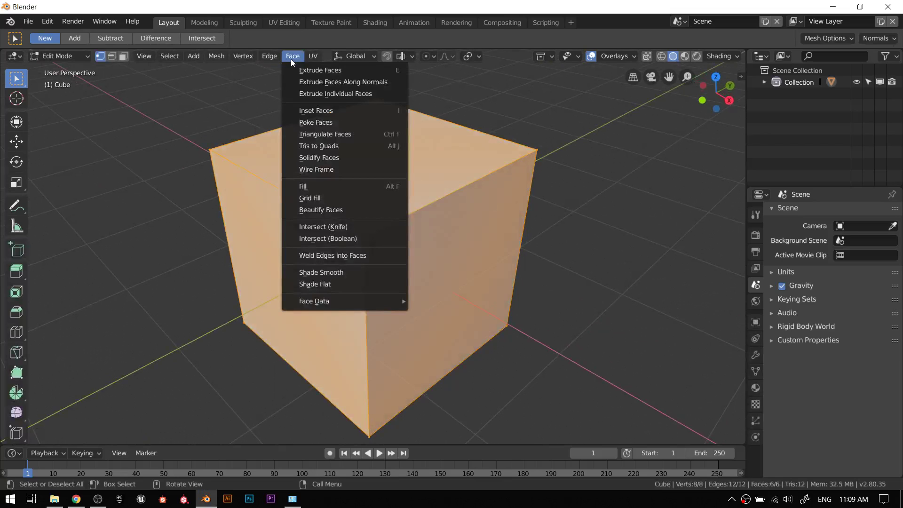
{"action": "left_click", "coordinate": [292, 56]}
{"action": "left_click", "coordinate": [341, 273]}
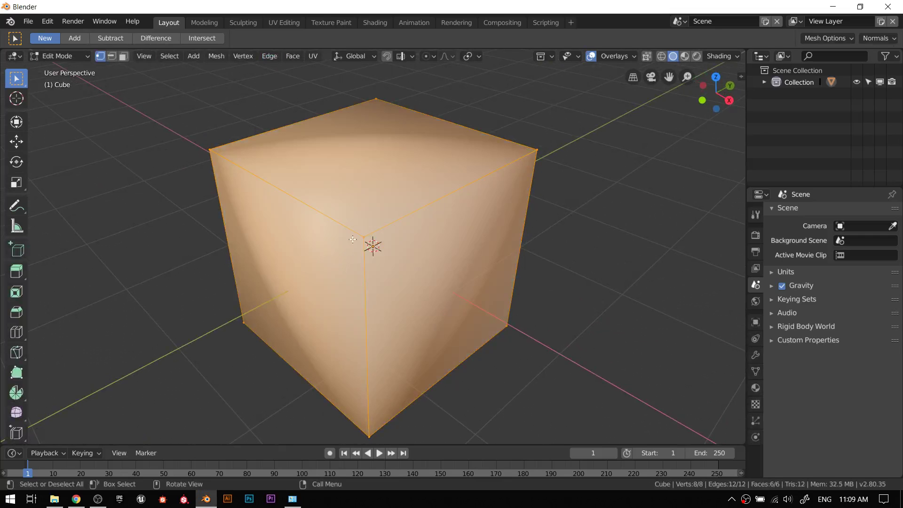
{"action": "key", "text": "Tab"}
{"action": "middle_click_drag", "start_coordinate": [500, 201], "coordinate": [263, 207]}
{"action": "middle_click_drag", "start_coordinate": [431, 144], "coordinate": [390, 119]}
{"action": "mouse_move", "coordinate": [390, 167]}
{"action": "middle_mouse_down"}
{"action": "mouse_move", "coordinate": [358, 135]}
{"action": "mouse_move", "coordinate": [357, 187]}
{"action": "mouse_move", "coordinate": [372, 167]}
{"action": "middle_mouse_up"}
{"action": "key", "text": "Tab"}
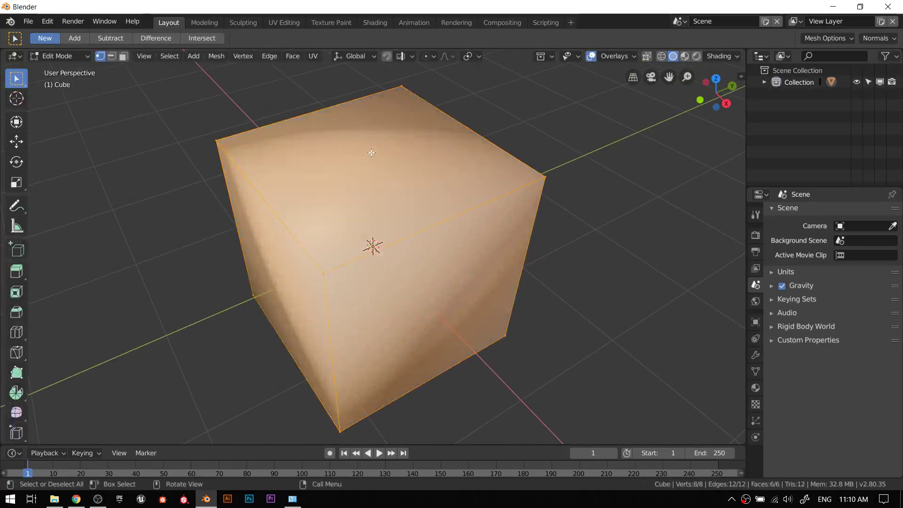
Return the cube's faces to flat shading.
{"action": "left_click", "coordinate": [301, 60]}
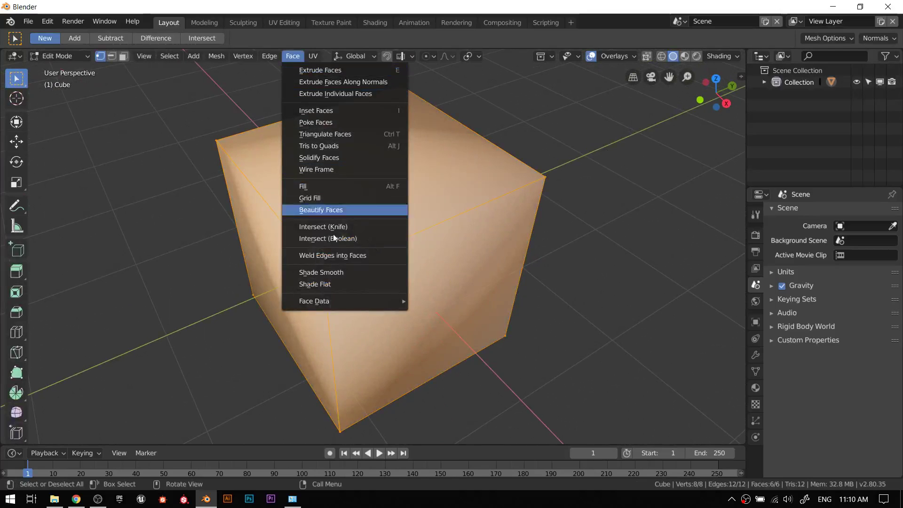
{"action": "left_click", "coordinate": [337, 283]}
{"action": "middle_click_drag", "start_coordinate": [494, 275], "coordinate": [476, 241]}
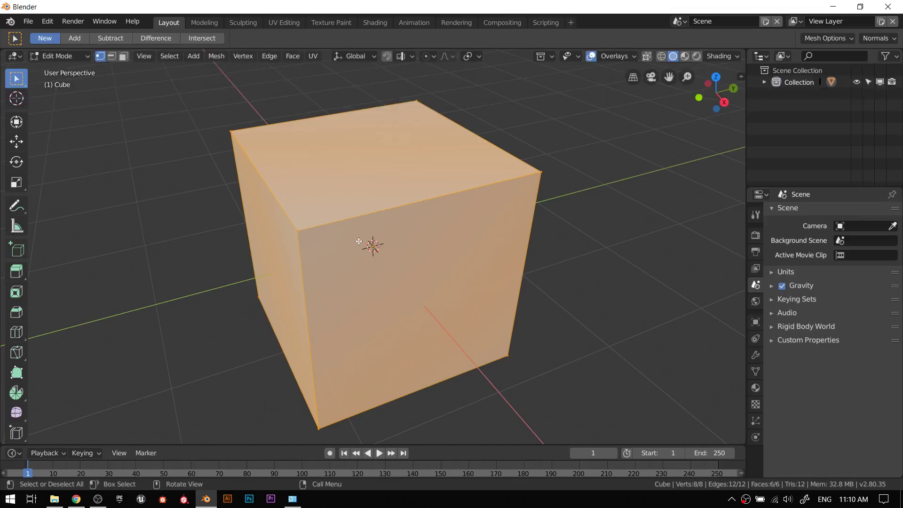
{"action": "key", "text": "Tab"}
{"action": "key", "text": "Tab"}
Select the top face and bevel its edges into a rounded rim with 6 segments.
{"action": "key", "text": "alt+a"}
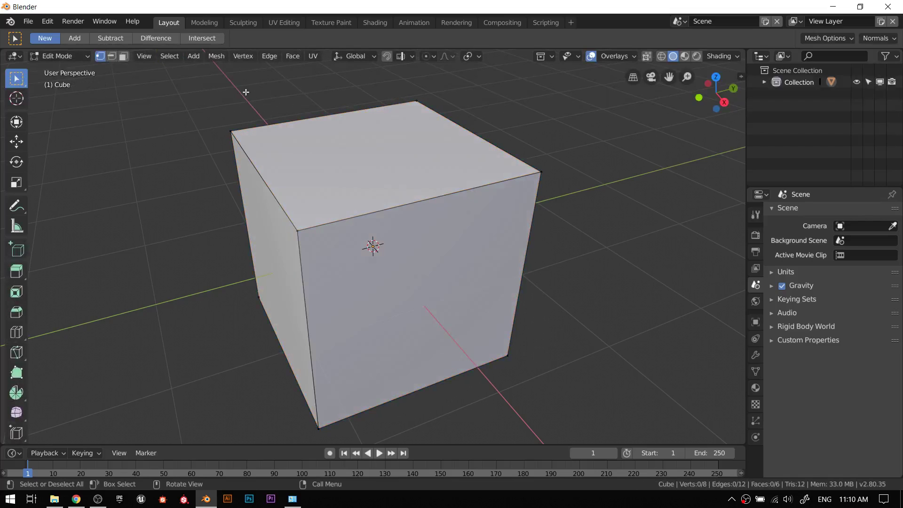
{"action": "left_click", "coordinate": [127, 56]}
{"action": "left_click", "coordinate": [371, 157]}
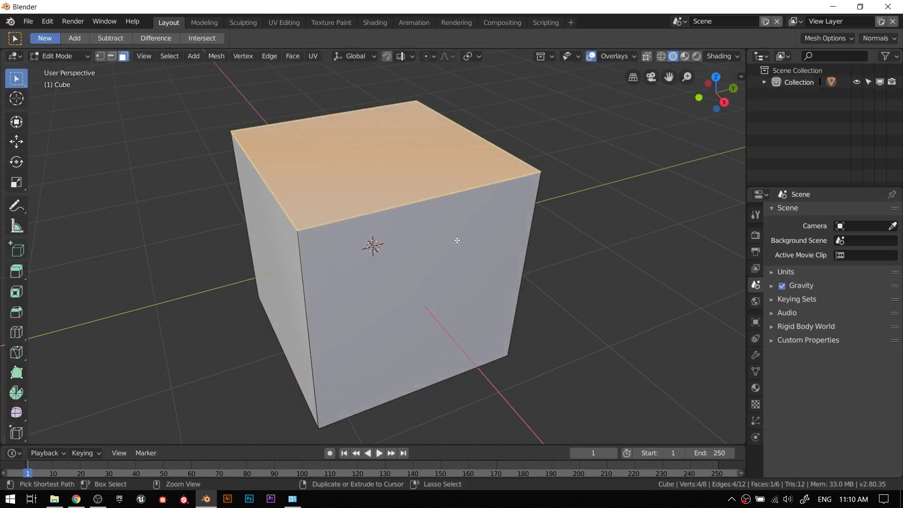
{"action": "key", "text": "ctrl+b"}
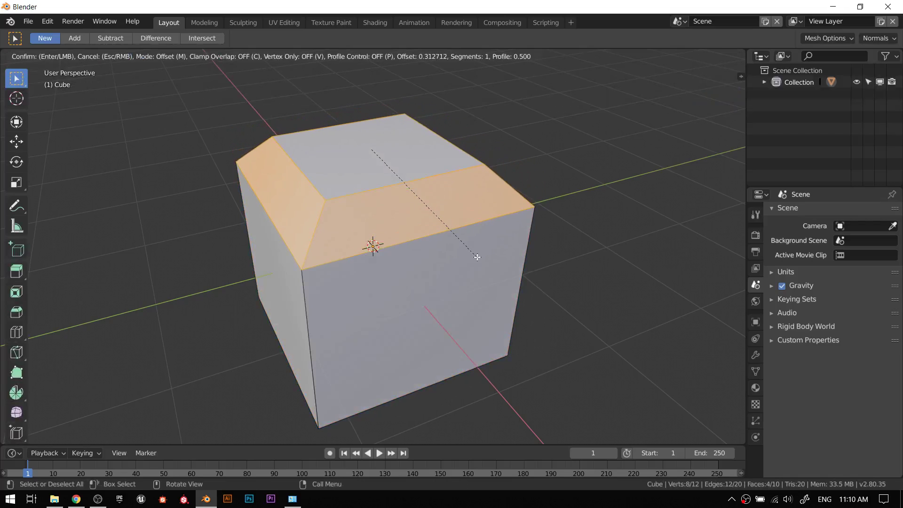
{"action": "scroll", "coordinate": [477, 258], "scroll_direction": "up", "scroll_amount": 3}
{"action": "scroll", "coordinate": [477, 259], "scroll_direction": "up", "scroll_amount": 2}
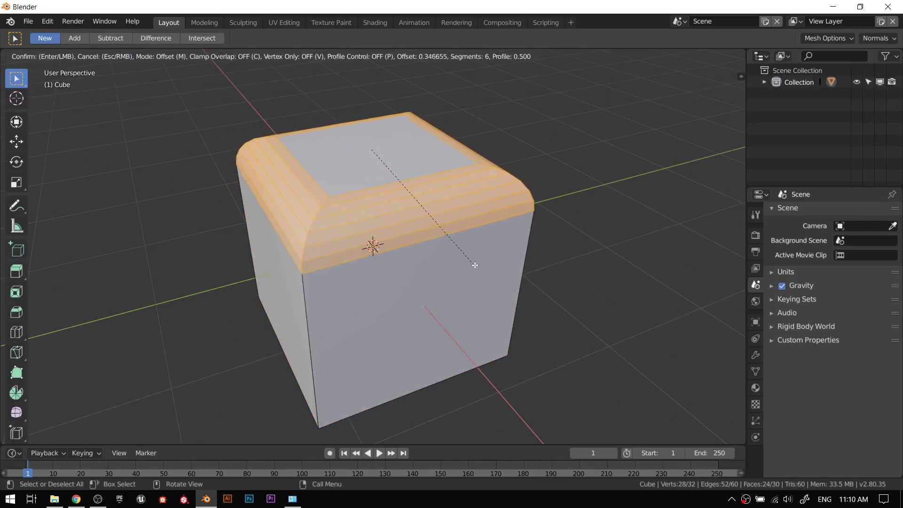
{"action": "left_click", "coordinate": [477, 268]}
Smooth-shade only the selected top bevel faces, leaving the sides flat.
{"action": "key", "text": "Tab"}
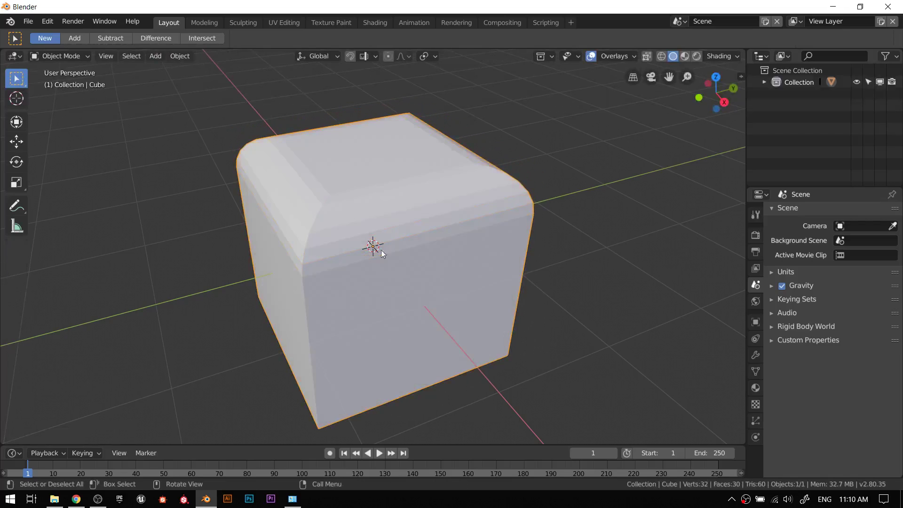
{"action": "middle_click_drag", "start_coordinate": [381, 250], "coordinate": [289, 204]}
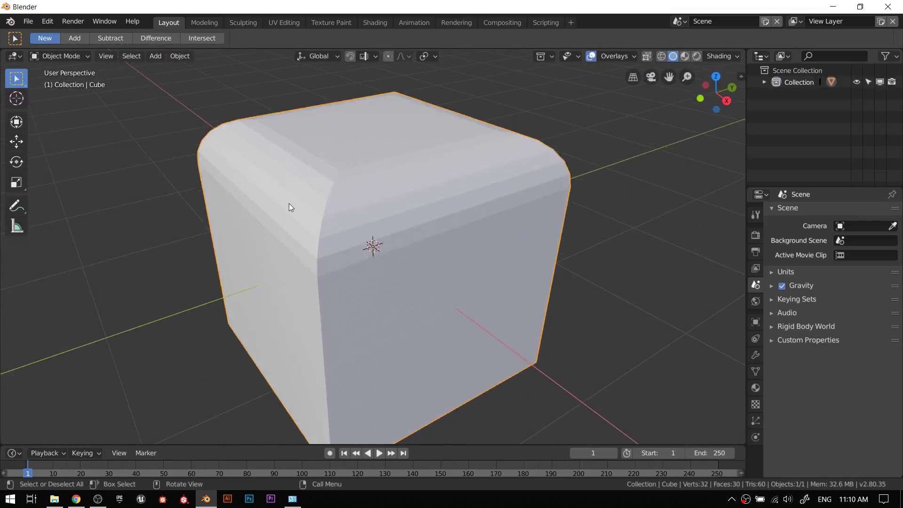
{"action": "scroll", "coordinate": [309, 194], "scroll_direction": "down", "scroll_amount": 2}
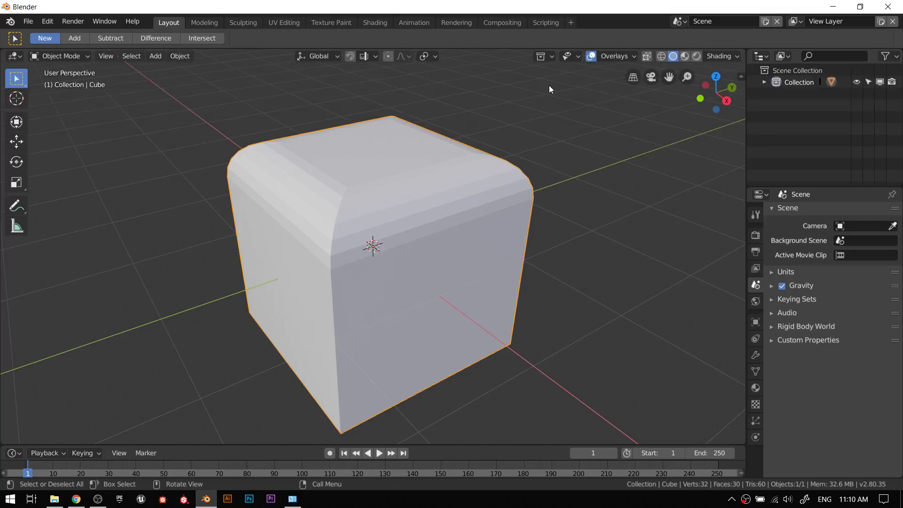
{"action": "key", "text": "Tab"}
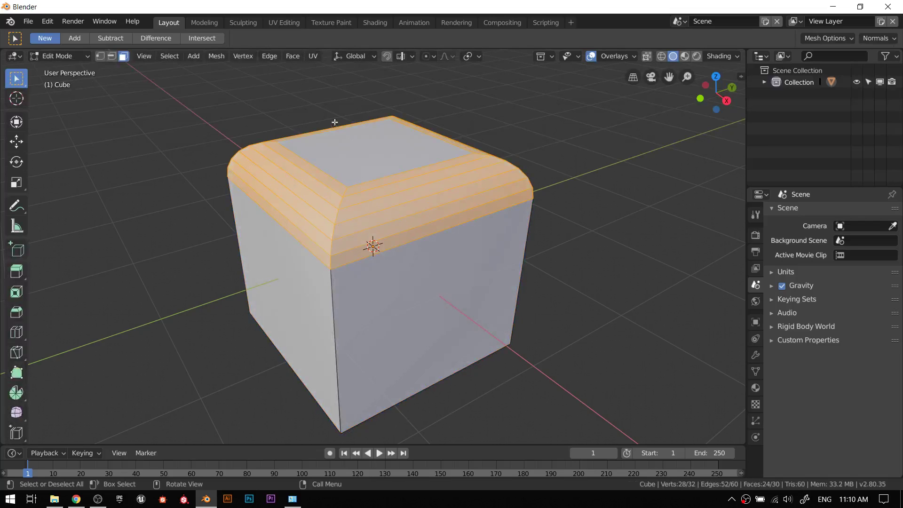
{"action": "left_click", "coordinate": [293, 58]}
{"action": "left_click", "coordinate": [293, 56]}
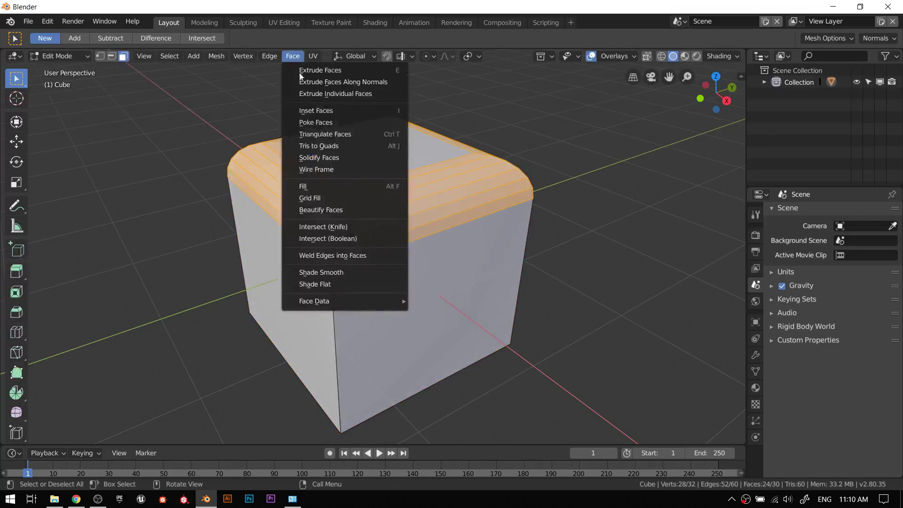
{"action": "left_click", "coordinate": [348, 273]}
{"action": "key", "text": "Tab"}
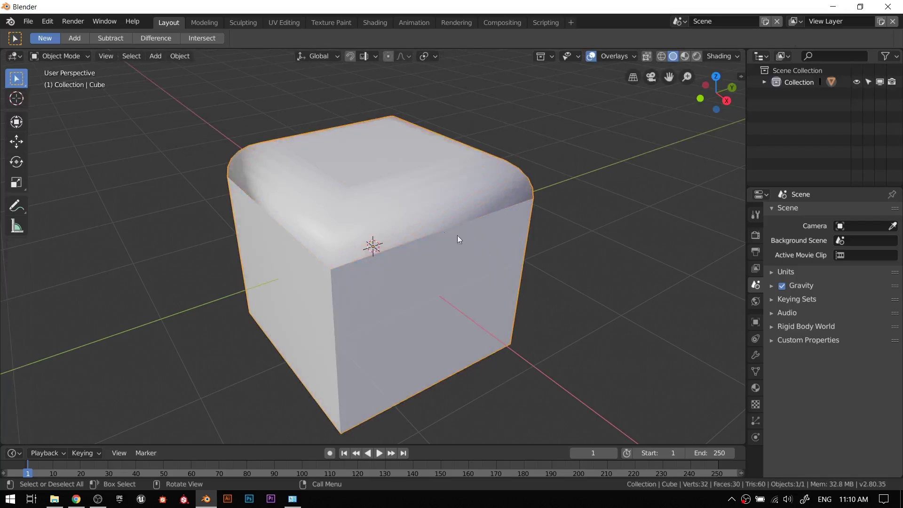
{"action": "middle_click_drag", "start_coordinate": [457, 235], "coordinate": [329, 171]}
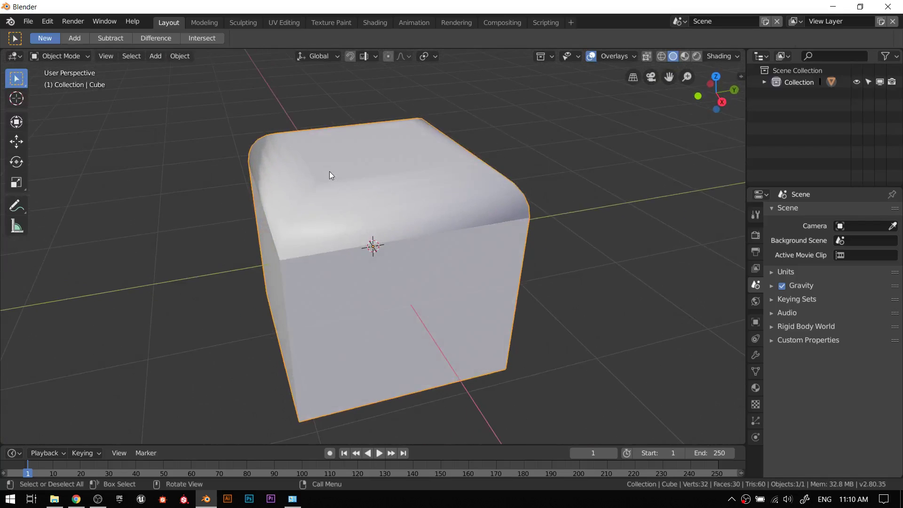
{"action": "scroll", "coordinate": [261, 172], "scroll_direction": "up", "scroll_amount": 3}
{"action": "mouse_move", "coordinate": [262, 173]}
{"action": "middle_mouse_down"}
{"action": "mouse_move", "coordinate": [276, 167]}
{"action": "mouse_move", "coordinate": [262, 165]}
{"action": "mouse_move", "coordinate": [259, 177]}
{"action": "mouse_move", "coordinate": [268, 174]}
{"action": "middle_mouse_up"}
Select the entire mesh and compare its shading in Object Mode.
{"action": "key", "text": "Tab"}
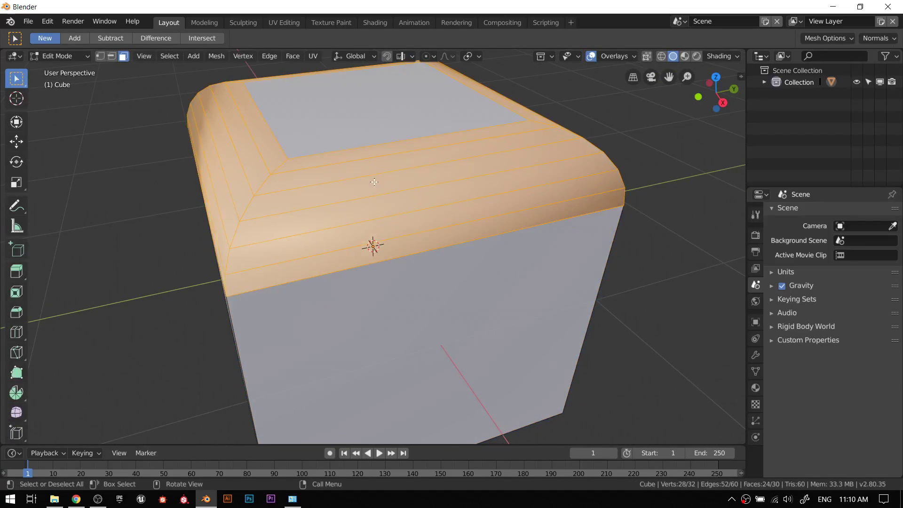
{"action": "scroll", "coordinate": [393, 186], "scroll_direction": "down", "scroll_amount": 4}
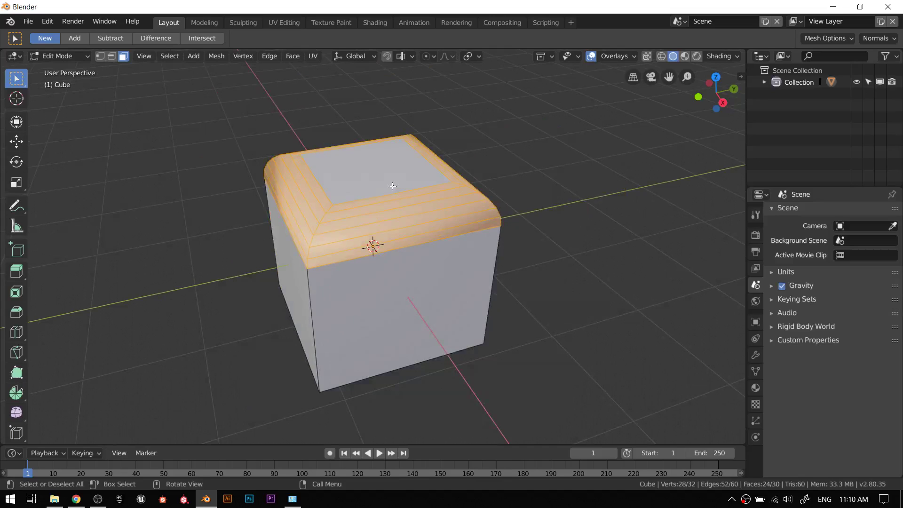
{"action": "key", "text": "a"}
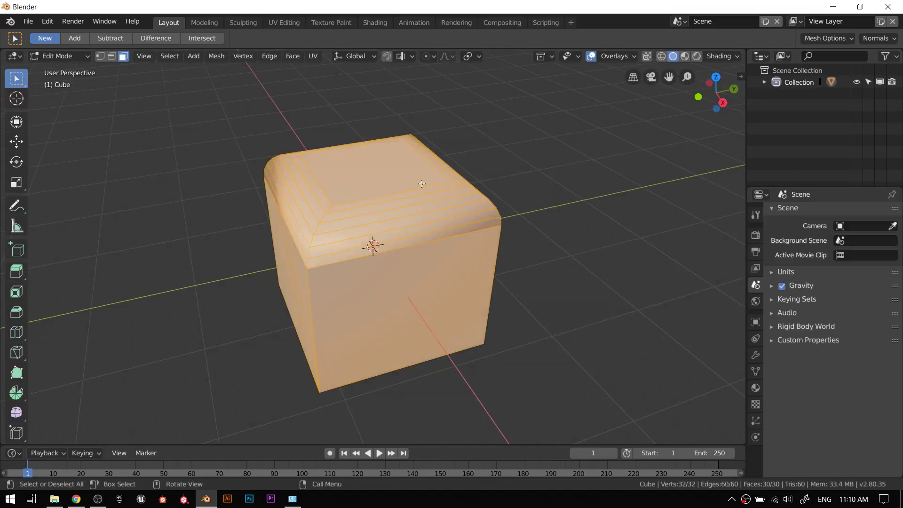
{"action": "key", "text": "Tab"}
{"action": "key", "text": "Tab"}
Shade the rounded cube flat again.
{"action": "left_click", "coordinate": [292, 56]}
{"action": "left_click", "coordinate": [325, 285]}
{"action": "key", "text": "Tab"}
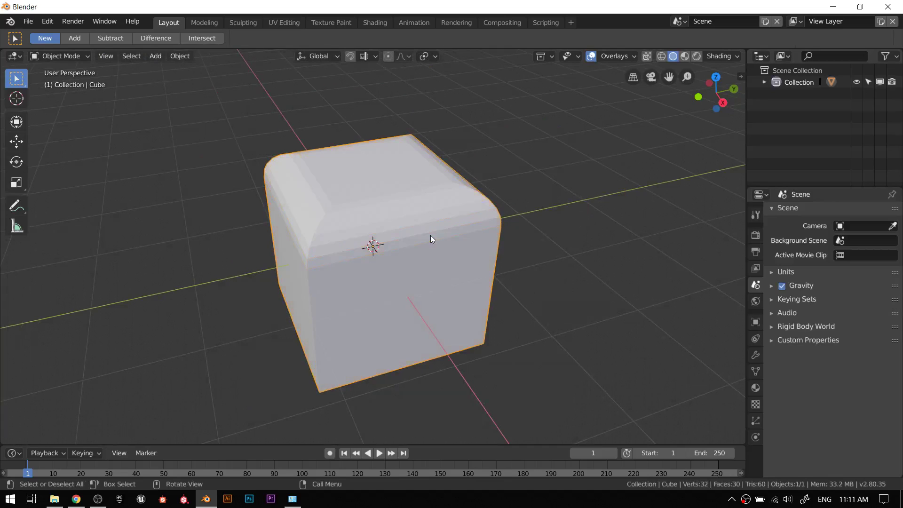
{"action": "key", "text": "Tab"}
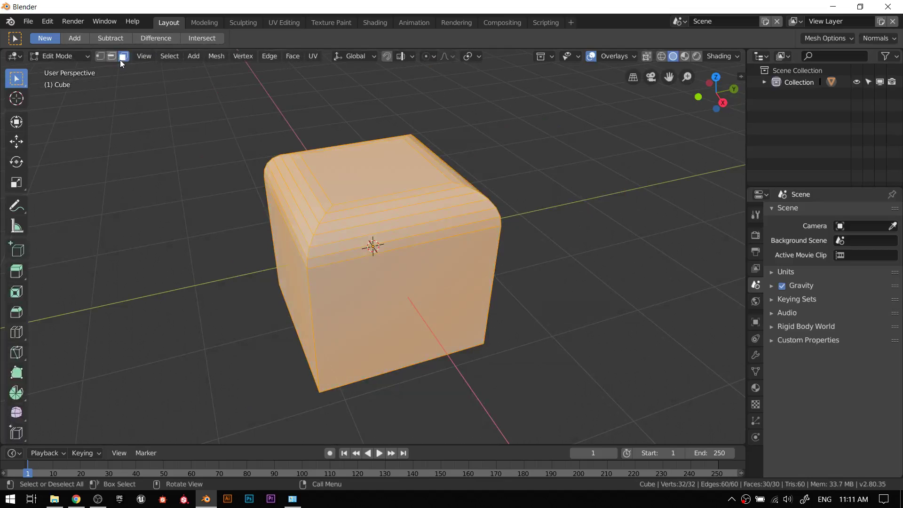
Extrude the top face about 0.39 m upward into a square block.
{"action": "left_click", "coordinate": [363, 170]}
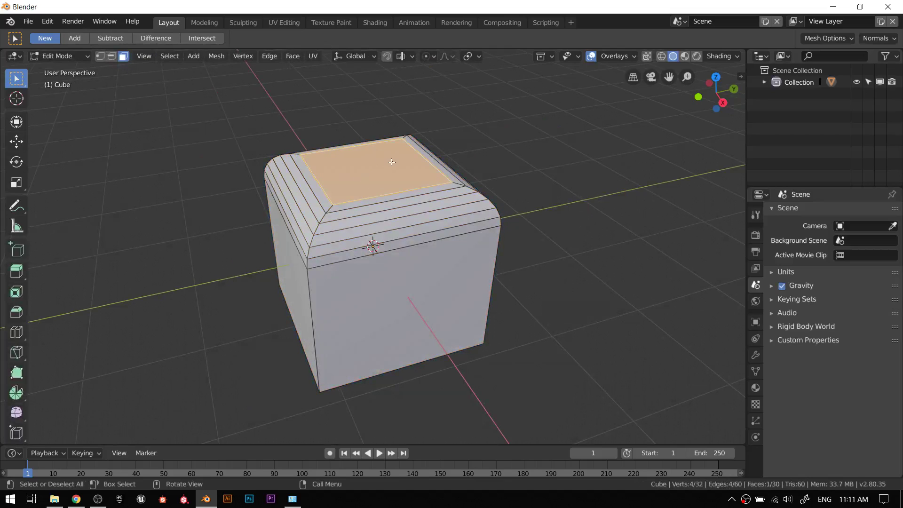
{"action": "key", "text": "e"}
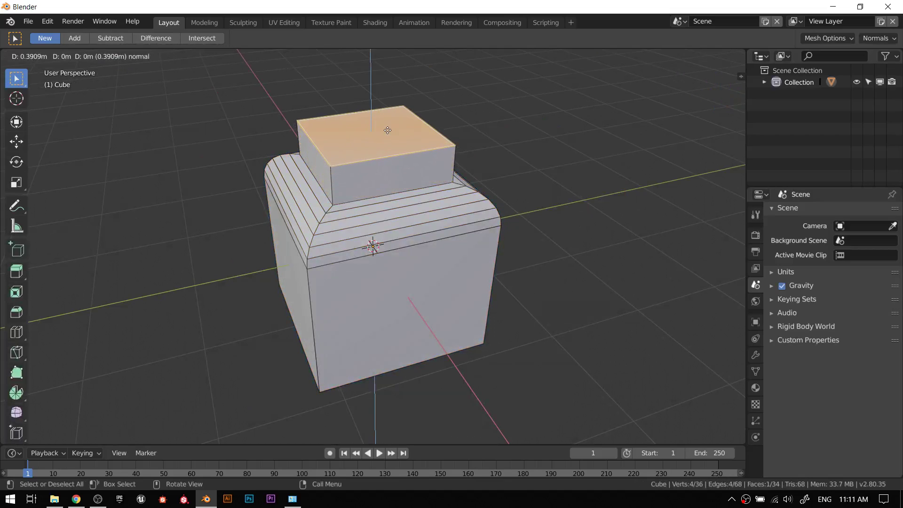
{"action": "left_click", "coordinate": [387, 130]}
{"action": "key", "text": "Tab"}
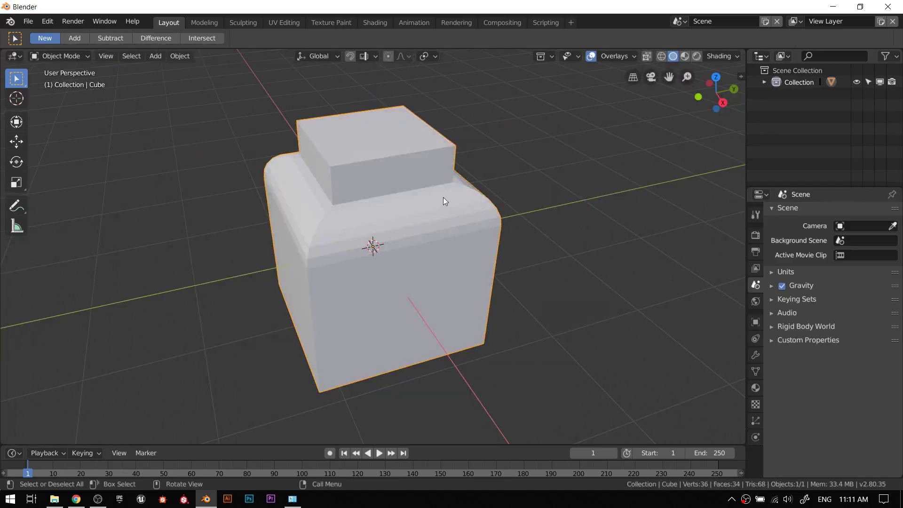
{"action": "middle_click_drag", "start_coordinate": [443, 196], "coordinate": [393, 206]}
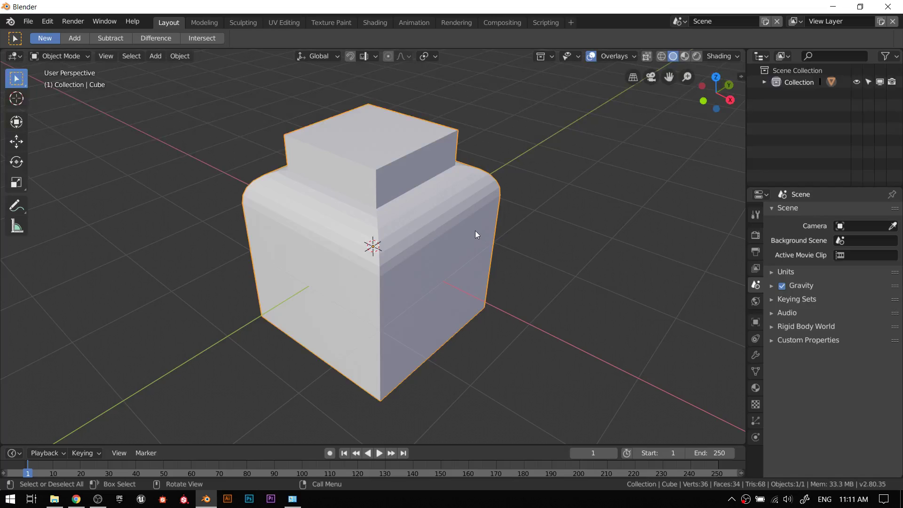
Select the whole extruded mesh and shade every face smooth.
{"action": "key", "text": "Tab"}
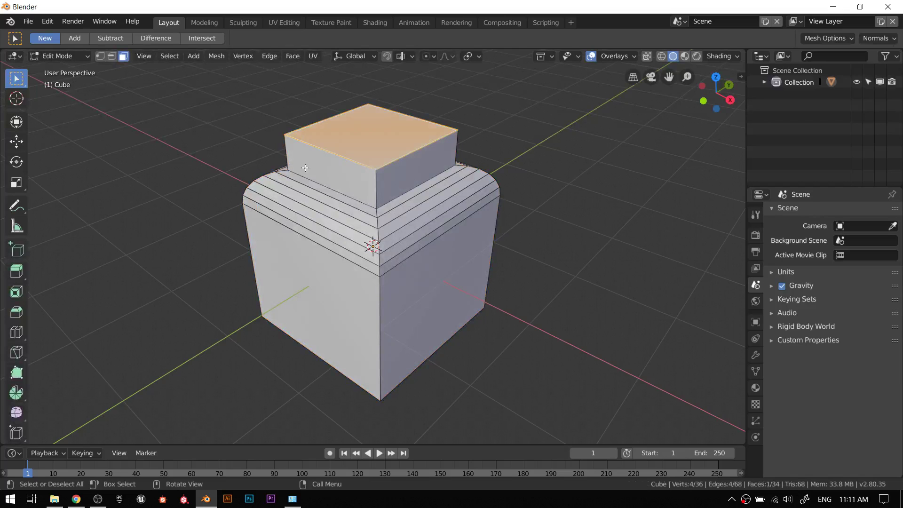
{"action": "key", "text": "a"}
{"action": "key", "text": "alt+a"}
{"action": "key", "text": "a"}
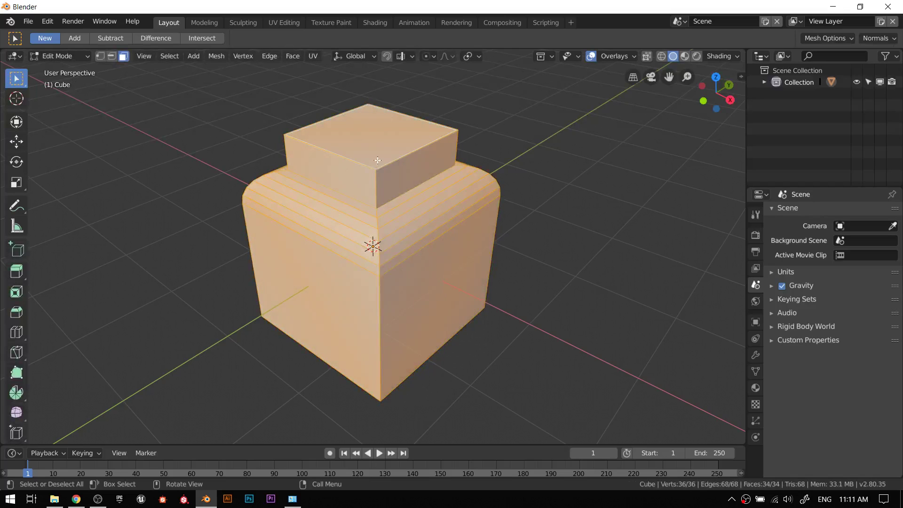
{"action": "middle_click_drag", "start_coordinate": [321, 141], "coordinate": [305, 66]}
{"action": "left_click", "coordinate": [290, 57]}
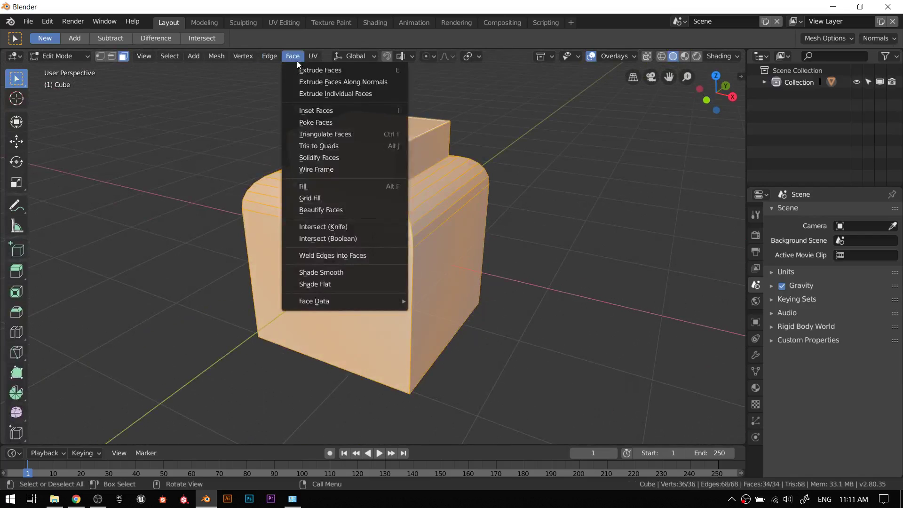
{"action": "left_click", "coordinate": [334, 274]}
{"action": "key", "text": "Tab"}
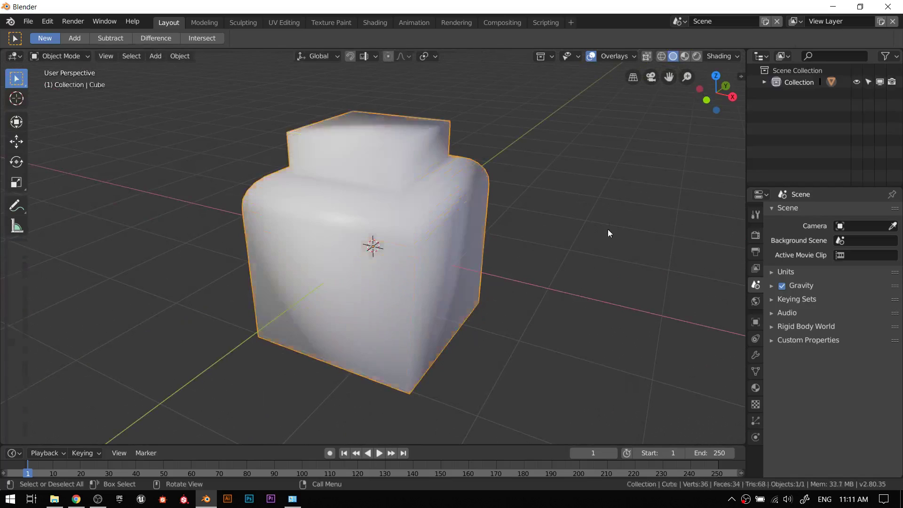
{"action": "middle_click_drag", "start_coordinate": [607, 232], "coordinate": [600, 211]}
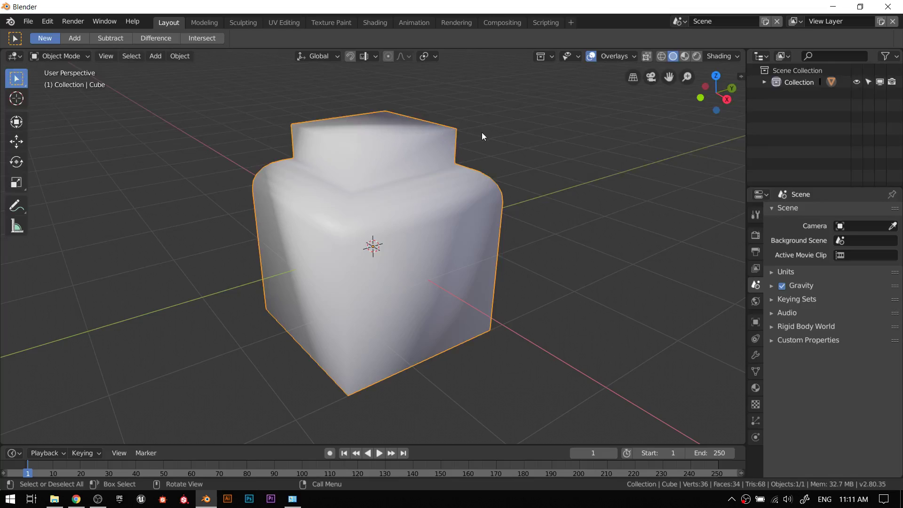
Return to Edit Mode and deselect everything, looking down on the cube.
{"action": "key", "text": "Tab"}
{"action": "key", "text": "alt+a"}
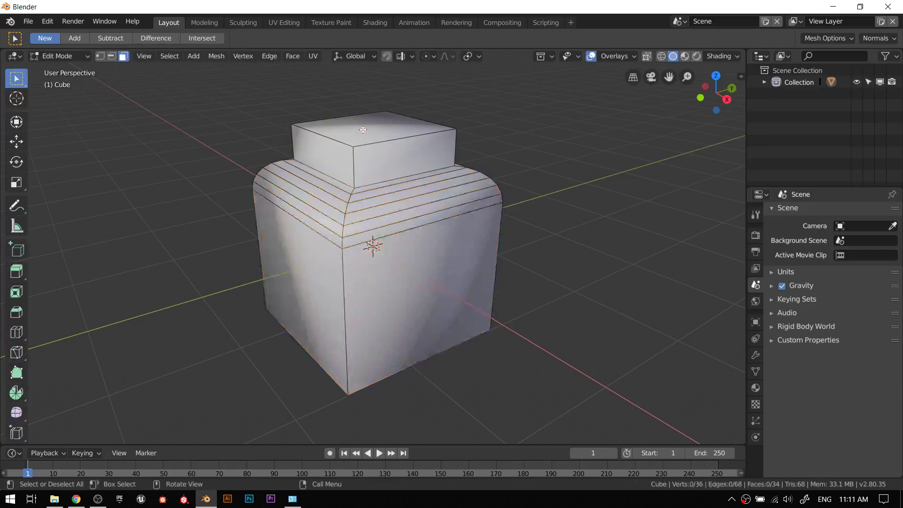
{"action": "middle_click_drag", "start_coordinate": [371, 135], "coordinate": [364, 149]}
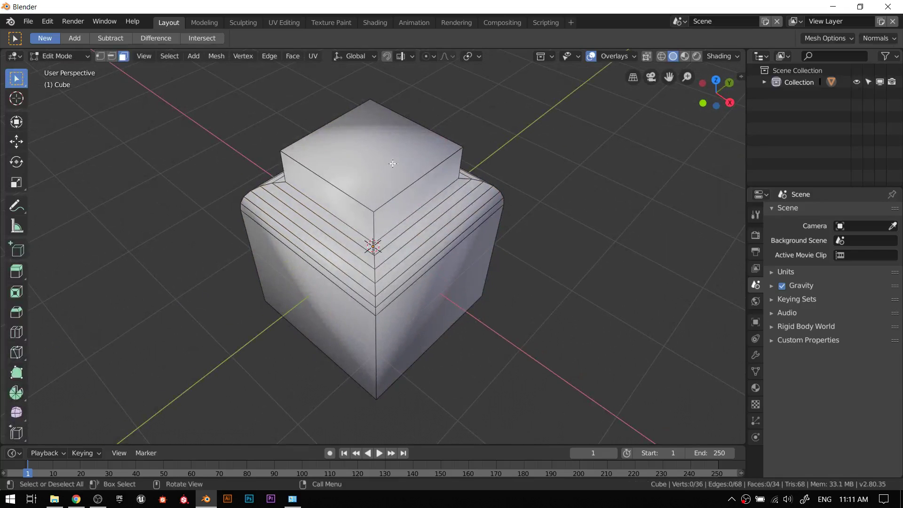
{"action": "left_click", "coordinate": [357, 163]}
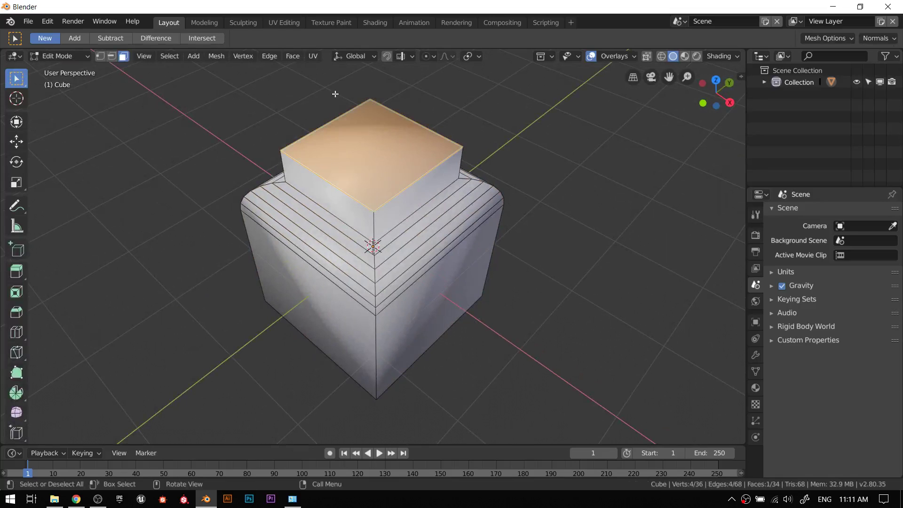
{"action": "left_click", "coordinate": [270, 56]}
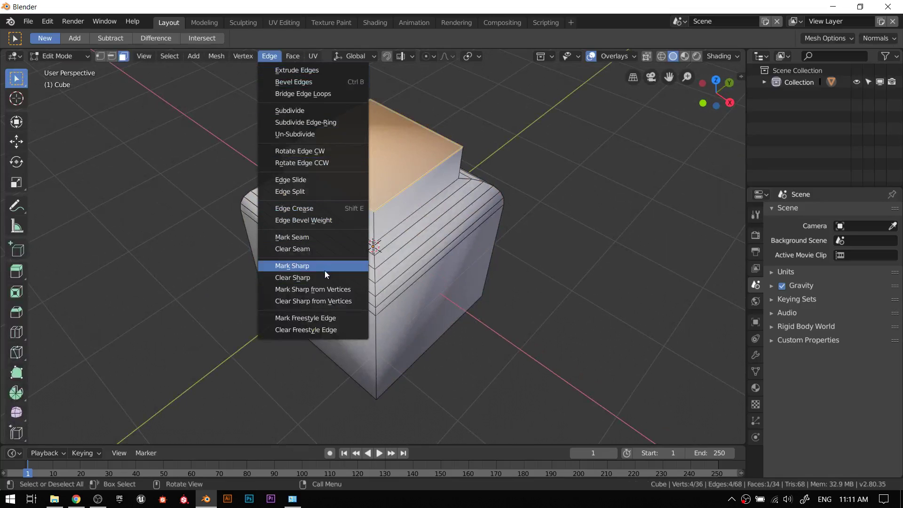
{"action": "left_click", "coordinate": [486, 154]}
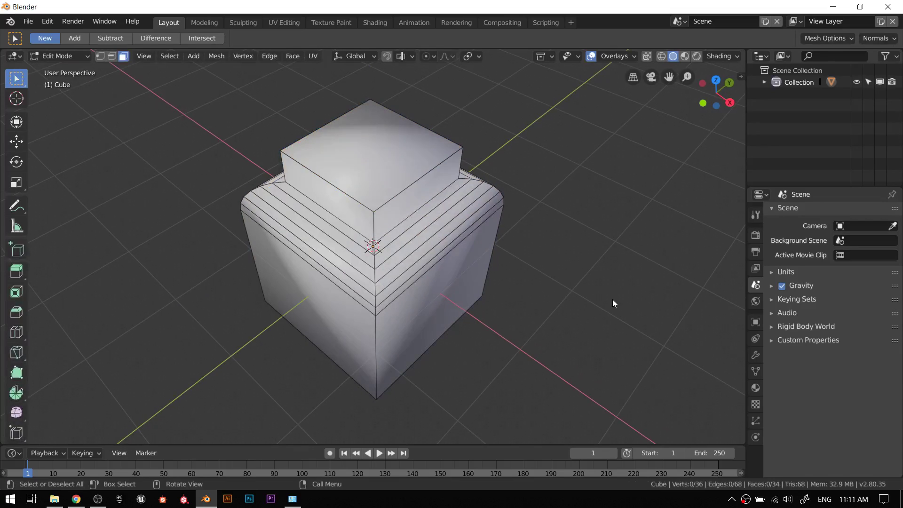
{"action": "key", "text": "Tab"}
{"action": "key", "text": "Tab"}
{"action": "key", "text": "Tab"}
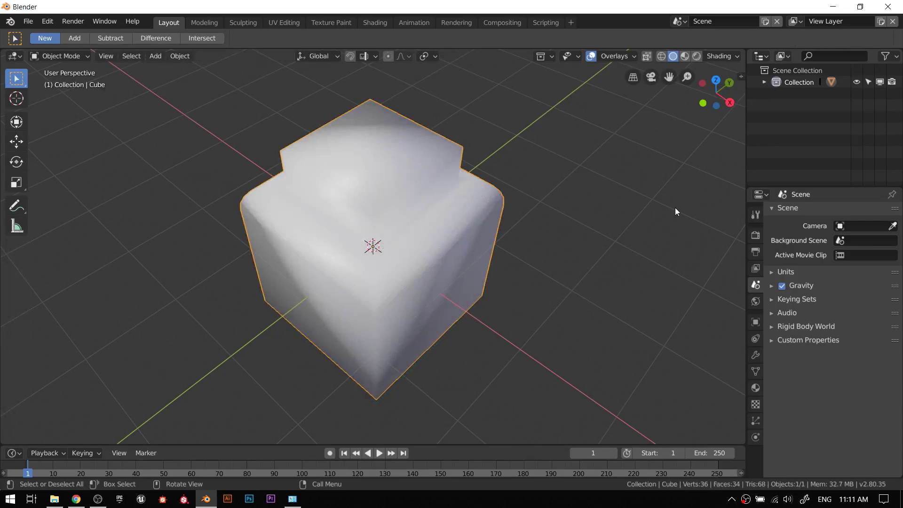
{"action": "key", "text": "Tab"}
{"action": "key", "text": "a"}
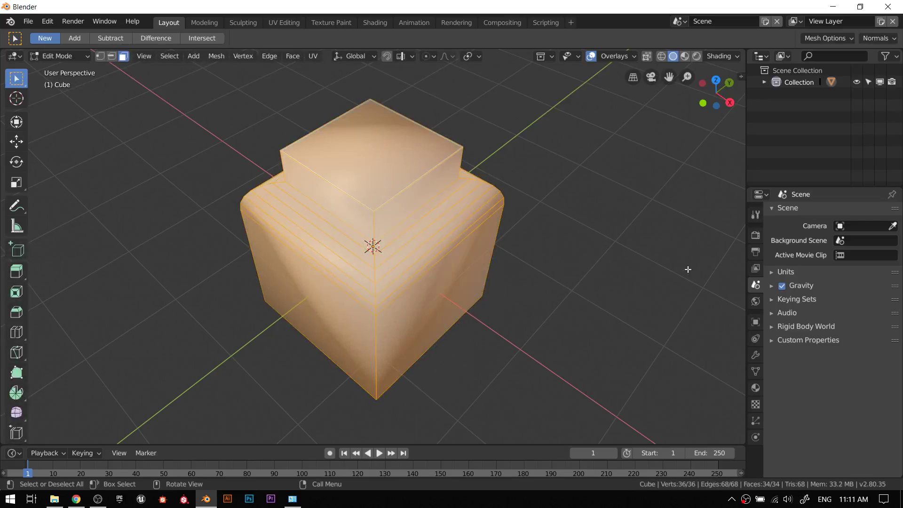
Enable Auto Smooth at 30° under Object Data Normals and inspect the crisp block edges.
{"action": "left_click", "coordinate": [755, 371]}
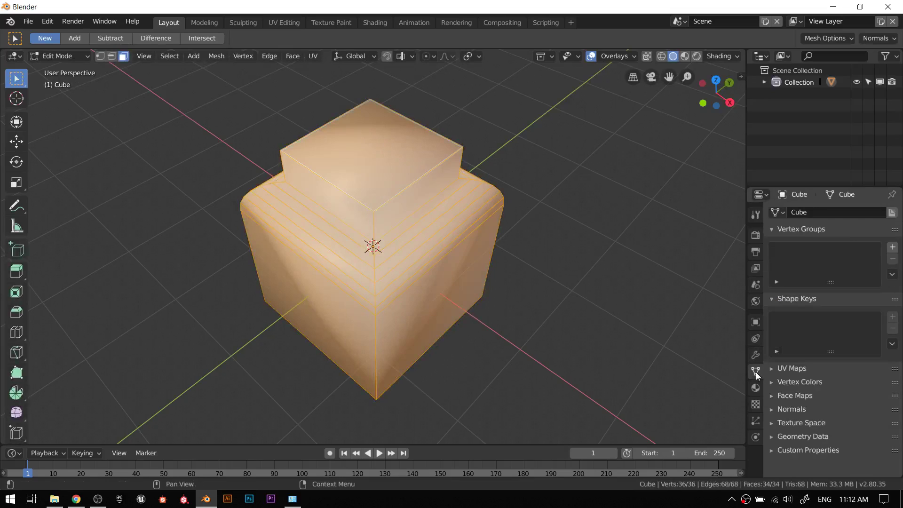
{"action": "left_click", "coordinate": [771, 409]}
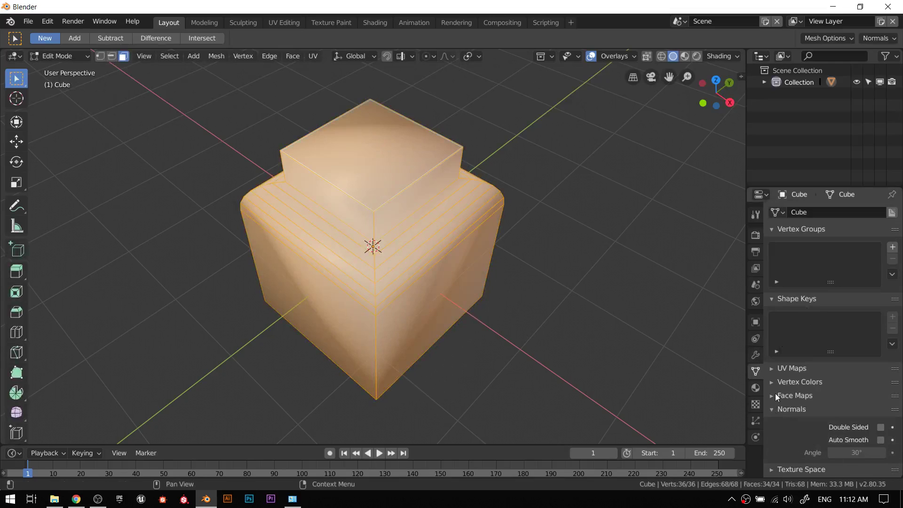
{"action": "scroll", "coordinate": [776, 391], "scroll_direction": "down", "scroll_amount": 1}
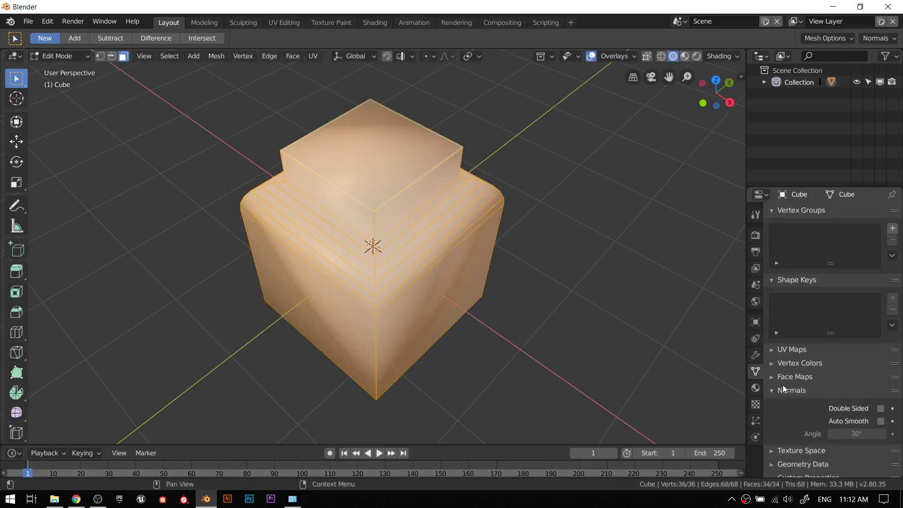
{"action": "left_click", "coordinate": [879, 421]}
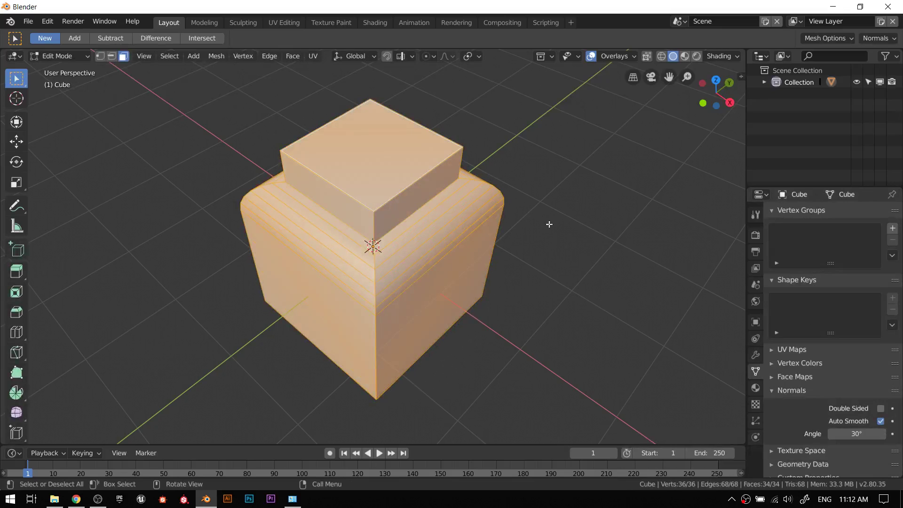
{"action": "key", "text": "Tab"}
{"action": "middle_click_drag", "start_coordinate": [523, 278], "coordinate": [528, 267]}
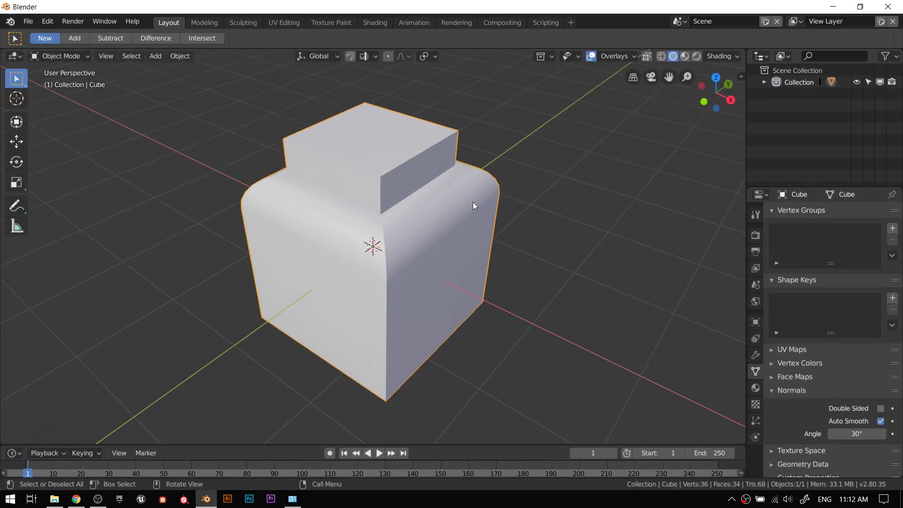
{"action": "scroll", "coordinate": [473, 202], "scroll_direction": "up", "scroll_amount": 2}
{"action": "mouse_move", "coordinate": [454, 176]}
{"action": "middle_mouse_down"}
{"action": "mouse_move", "coordinate": [500, 182]}
{"action": "mouse_move", "coordinate": [464, 163]}
{"action": "middle_mouse_up"}
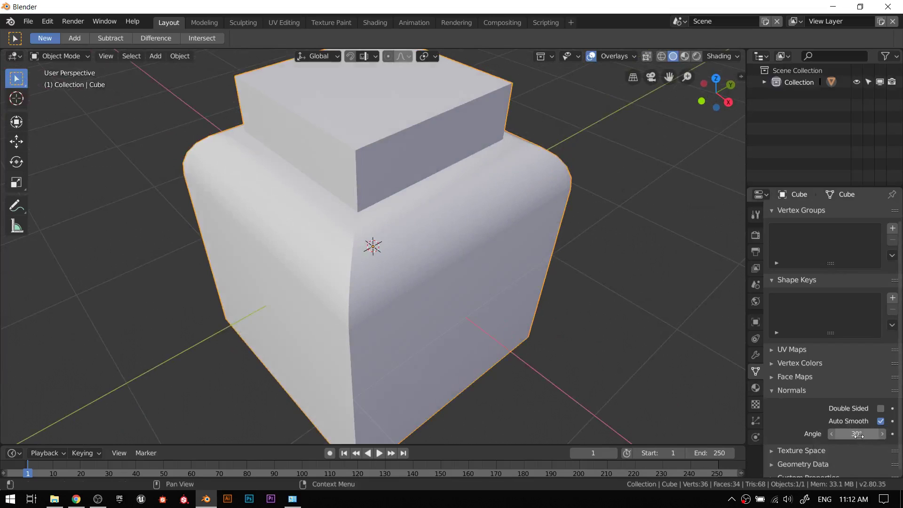
Try Auto Smooth angles of about 21°, 10.2° and 17°, then settle on 30°.
{"action": "left_click_drag", "start_coordinate": [857, 435], "coordinate": [833, 435]}
{"action": "left_click_drag", "start_coordinate": [833, 435], "coordinate": [831, 435]}
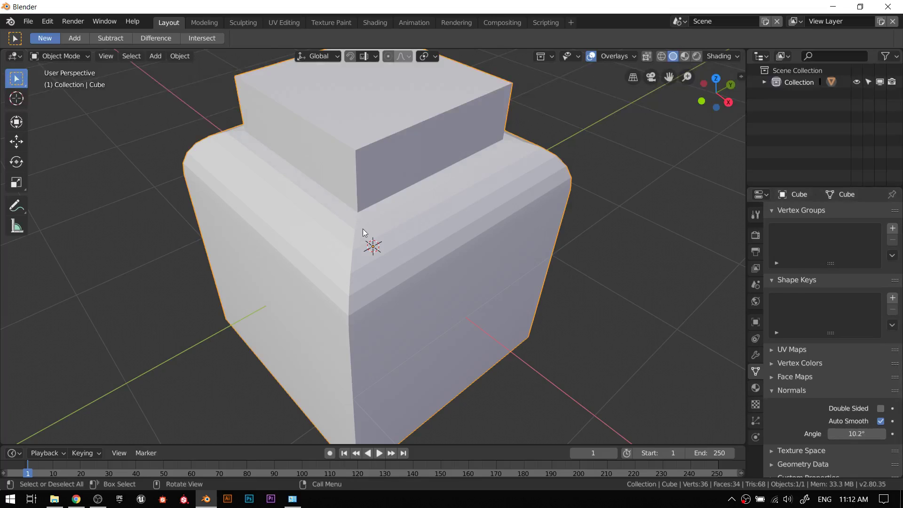
{"action": "left_click_drag", "start_coordinate": [852, 434], "coordinate": [872, 433]}
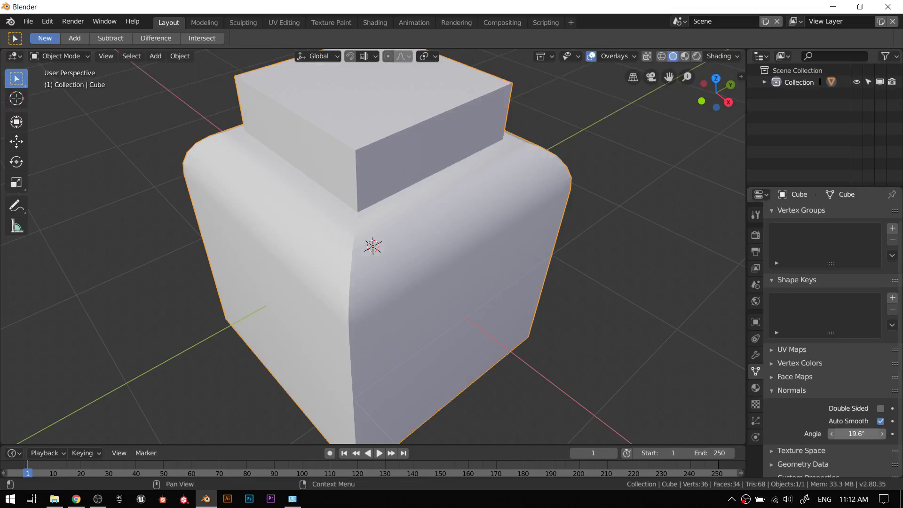
{"action": "left_click_drag", "start_coordinate": [872, 433], "coordinate": [845, 420]}
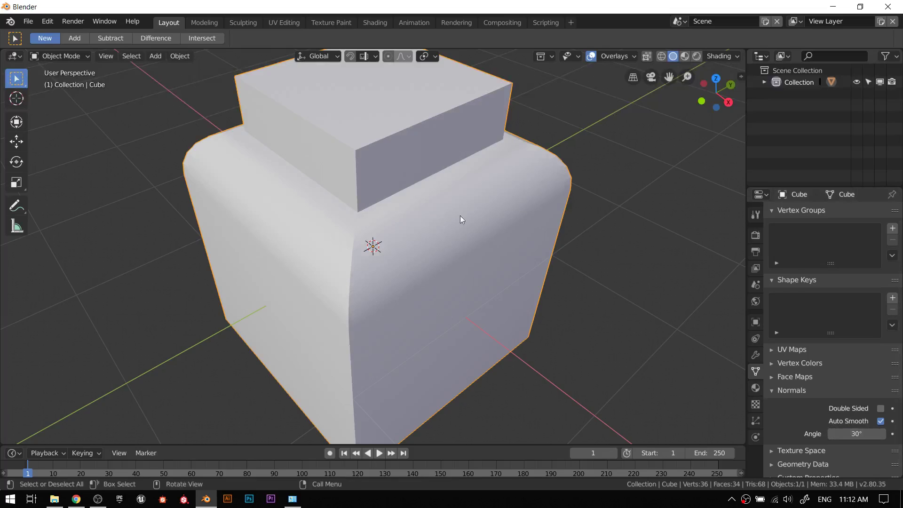
{"action": "middle_click_drag", "start_coordinate": [611, 215], "coordinate": [462, 222]}
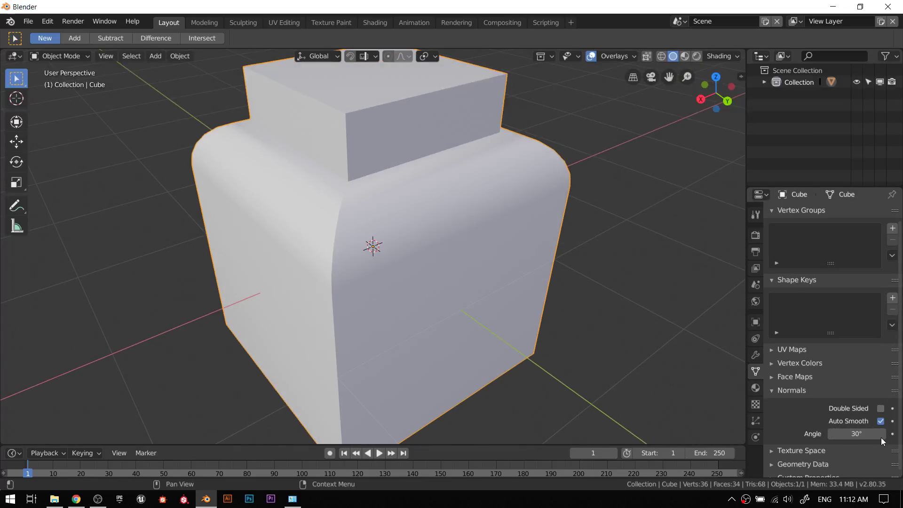
Turn off Auto Smooth and add an Edge Split modifier to the cube.
{"action": "left_click", "coordinate": [880, 421]}
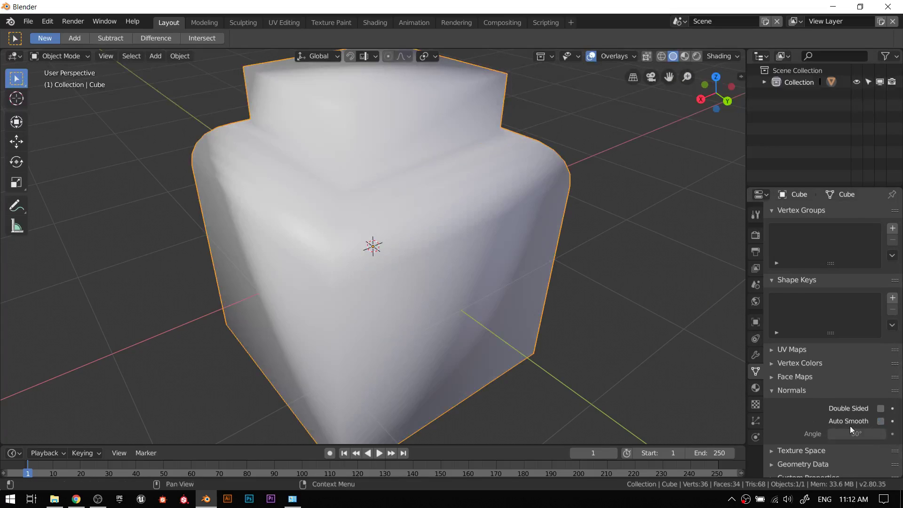
{"action": "left_click", "coordinate": [755, 356]}
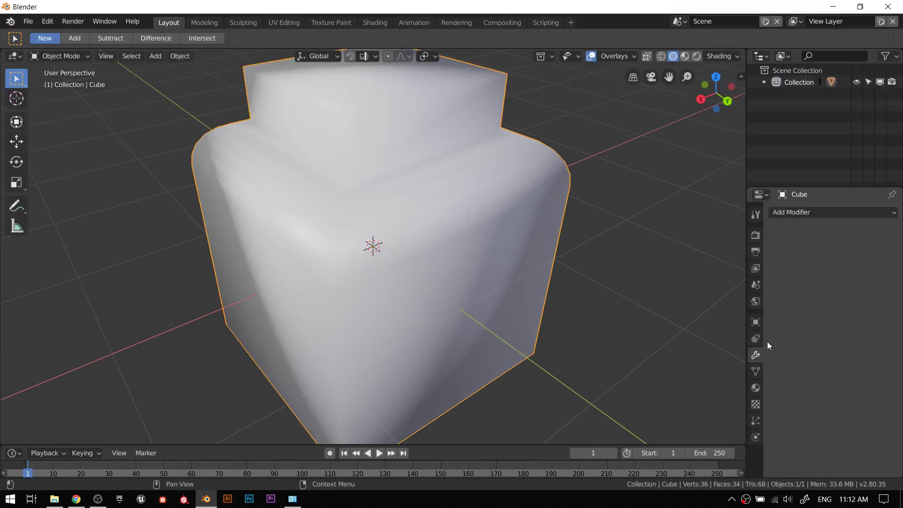
{"action": "left_click", "coordinate": [792, 213]}
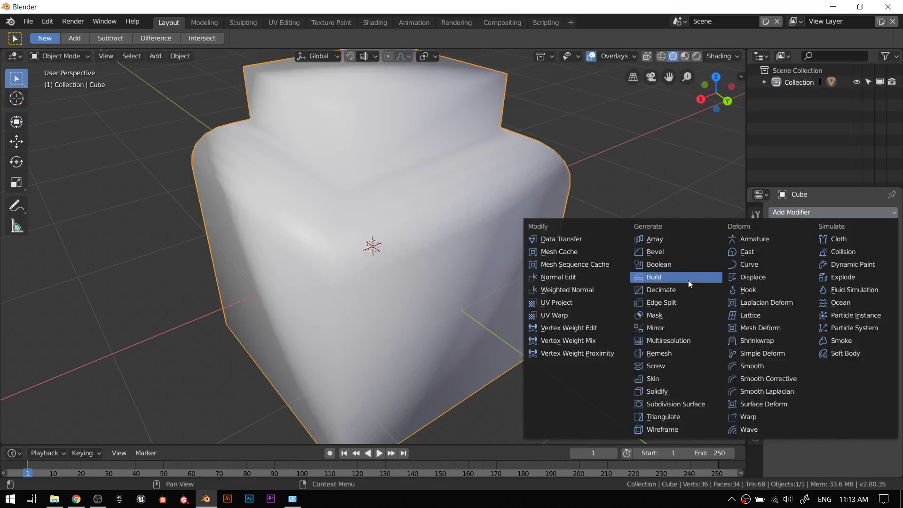
{"action": "left_click", "coordinate": [659, 303]}
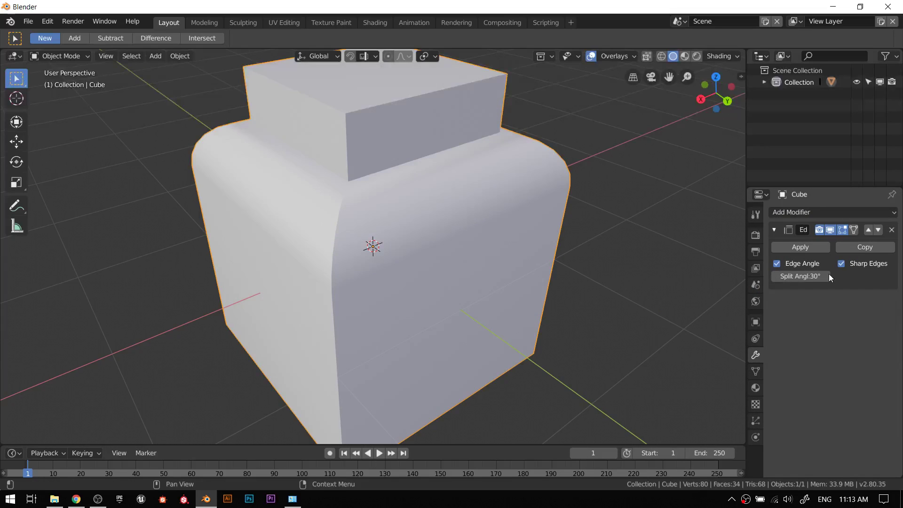
Toggle the Edge Split modifier's viewport display to compare shading, leaving it hidden.
{"action": "left_click", "coordinate": [831, 229]}
{"action": "left_click", "coordinate": [830, 228]}
{"action": "left_click", "coordinate": [830, 231]}
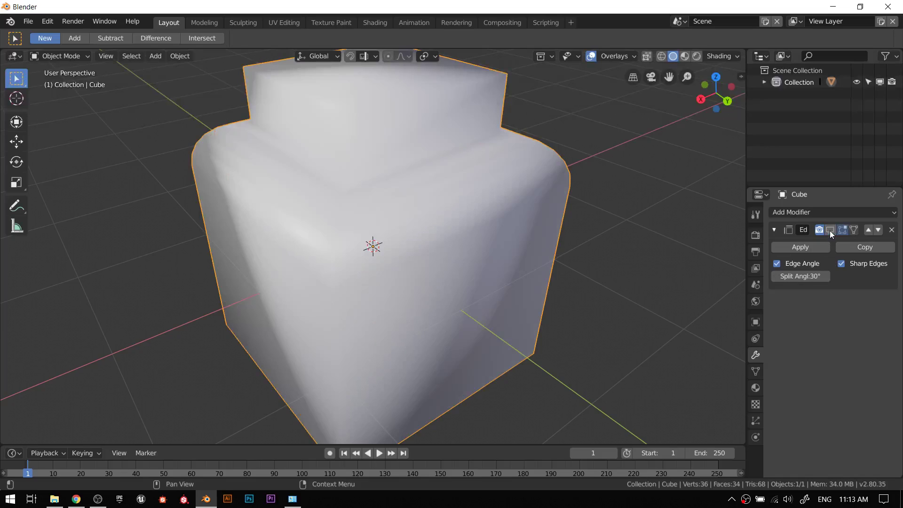
{"action": "left_click", "coordinate": [829, 230]}
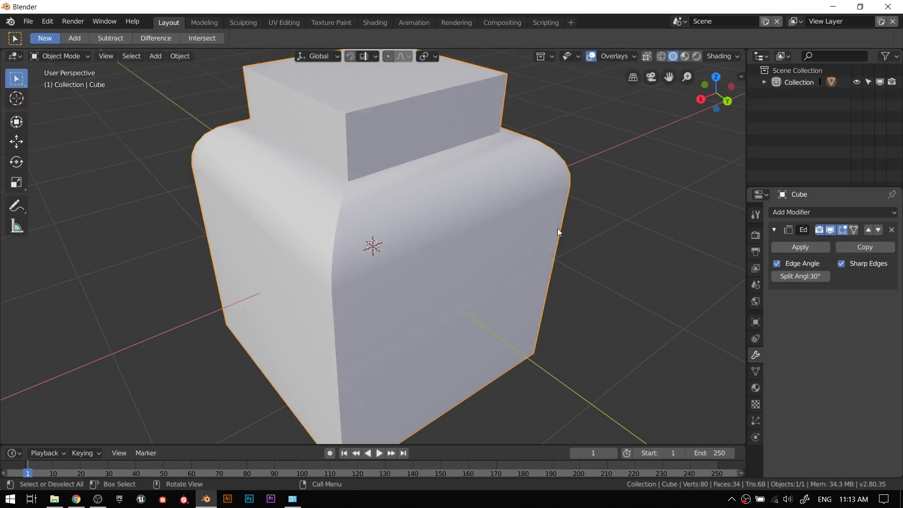
{"action": "left_click", "coordinate": [830, 229]}
{"action": "left_click", "coordinate": [829, 229]}
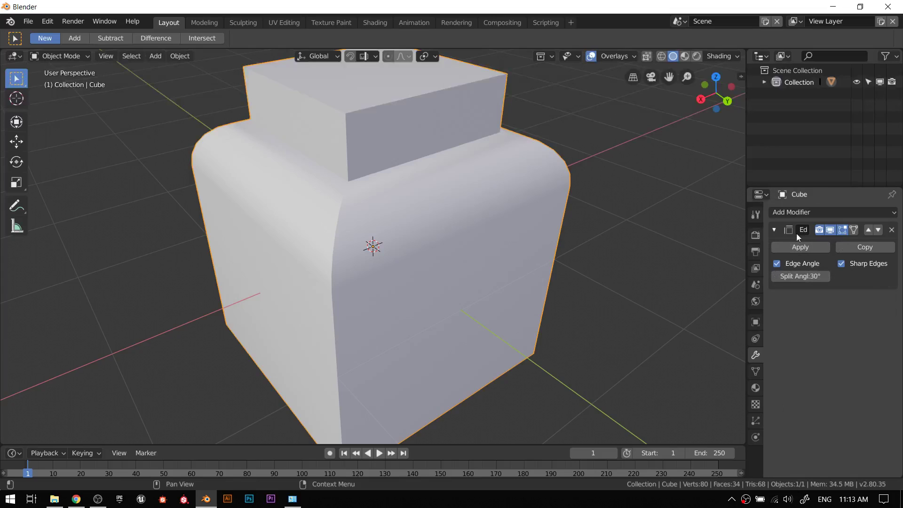
{"action": "left_click", "coordinate": [830, 230]}
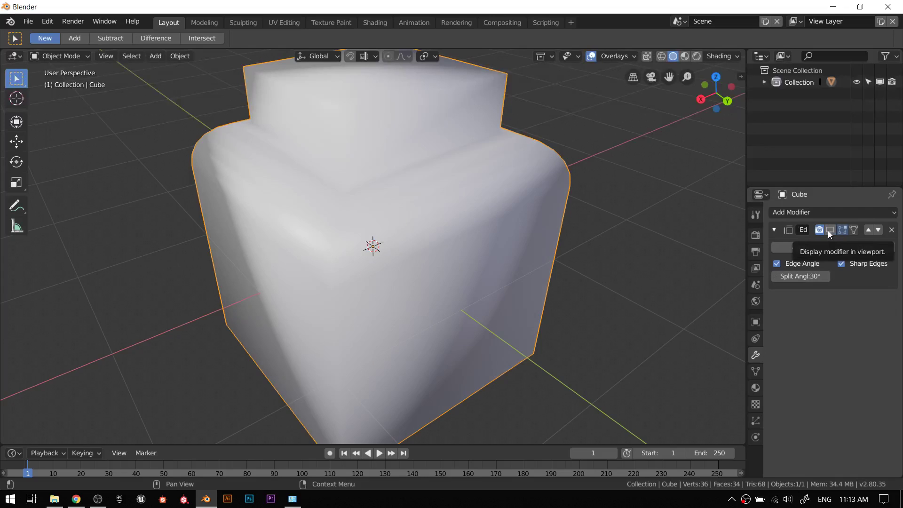
Re-enable Auto Smooth in the Object Data properties and check the crisp edges.
{"action": "left_click", "coordinate": [756, 371]}
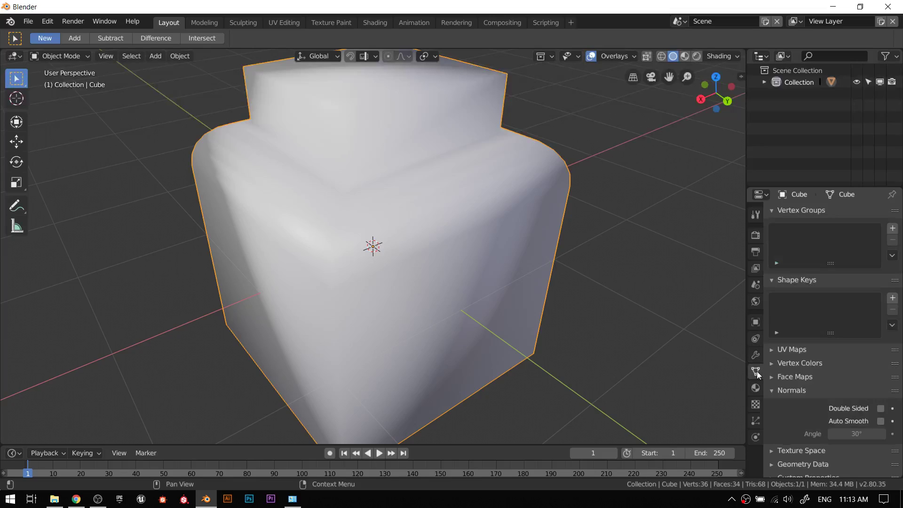
{"action": "left_click", "coordinate": [882, 423]}
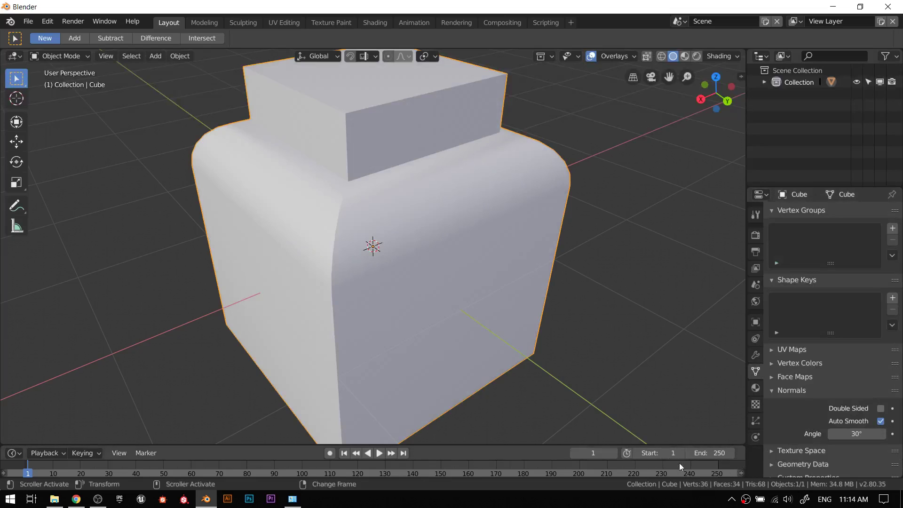
{"action": "middle_click_drag", "start_coordinate": [503, 254], "coordinate": [362, 230]}
{"action": "scroll", "coordinate": [444, 247], "scroll_direction": "down", "scroll_amount": 5}
{"action": "scroll", "coordinate": [404, 242], "scroll_direction": "up", "scroll_amount": 3}
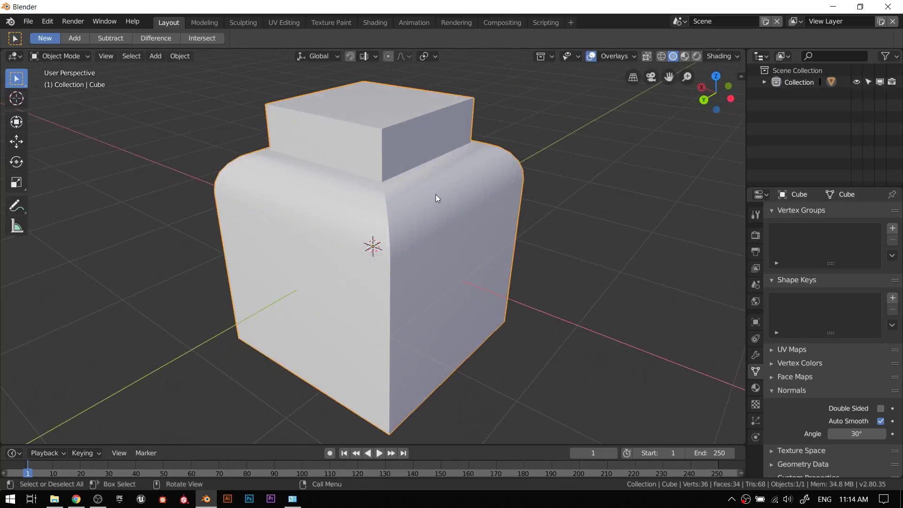
{"action": "key", "text": "Tab"}
{"action": "key", "text": "alt+a"}
{"action": "key", "text": "a"}
{"action": "left_click", "coordinate": [293, 56]}
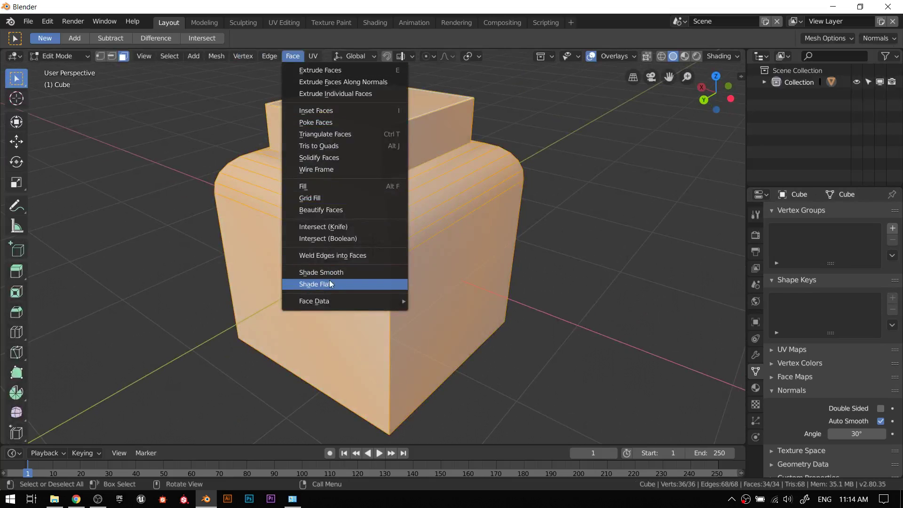
{"action": "left_click", "coordinate": [329, 280]}
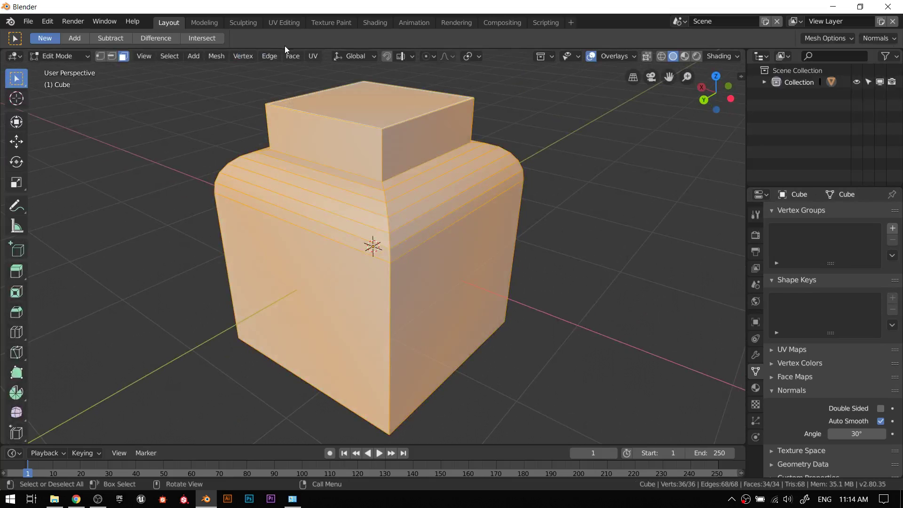
{"action": "left_click", "coordinate": [293, 56]}
{"action": "left_click", "coordinate": [340, 284]}
{"action": "key", "text": "Tab"}
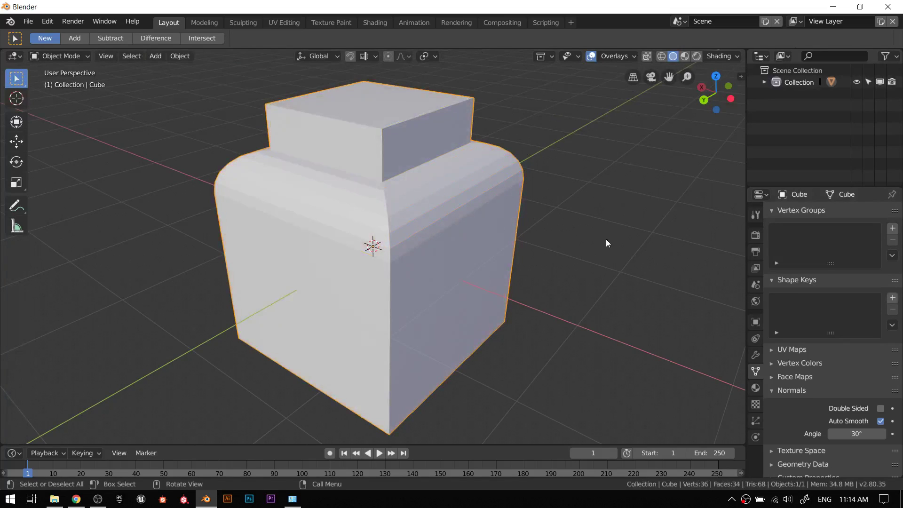
{"action": "left_click", "coordinate": [880, 421]}
{"action": "left_click", "coordinate": [881, 421]}
{"action": "left_click", "coordinate": [881, 421]}
{"action": "left_click", "coordinate": [880, 421]}
{"action": "key", "text": "Tab"}
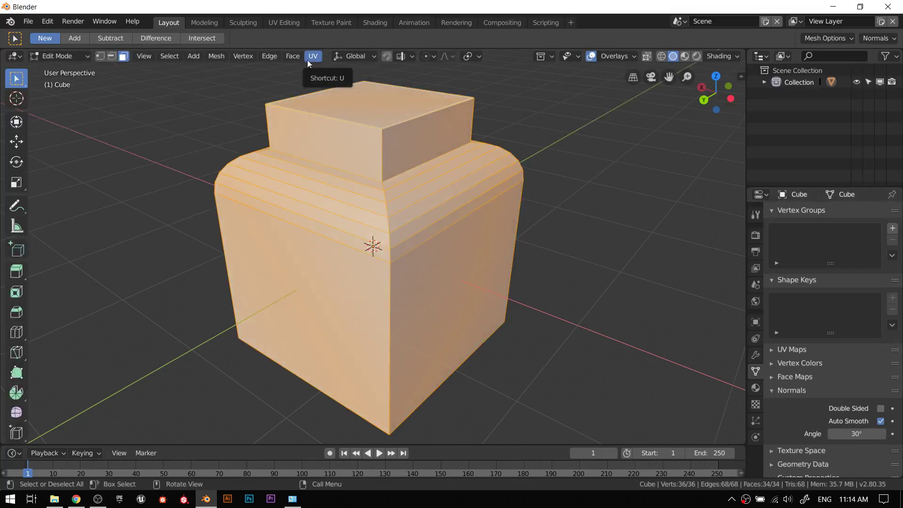
{"action": "key", "text": "alt+a"}
{"action": "key", "text": "a"}
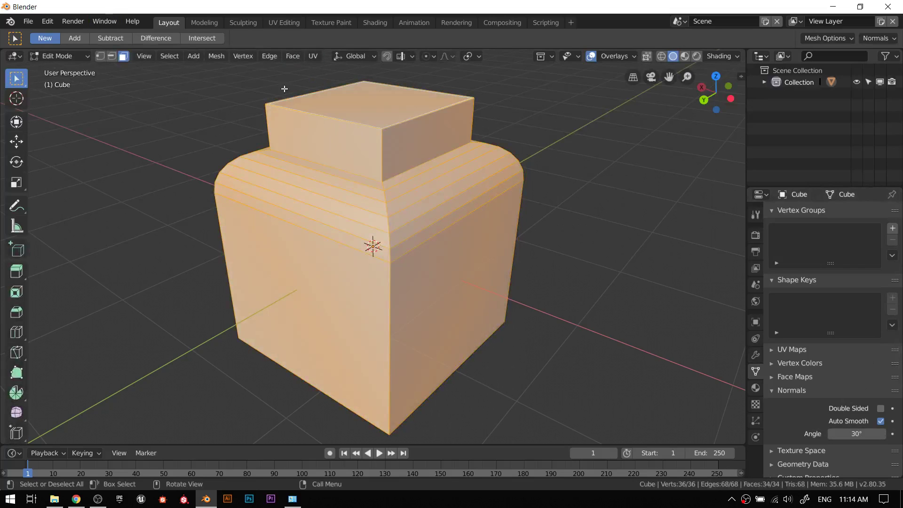
{"action": "left_click", "coordinate": [300, 55]}
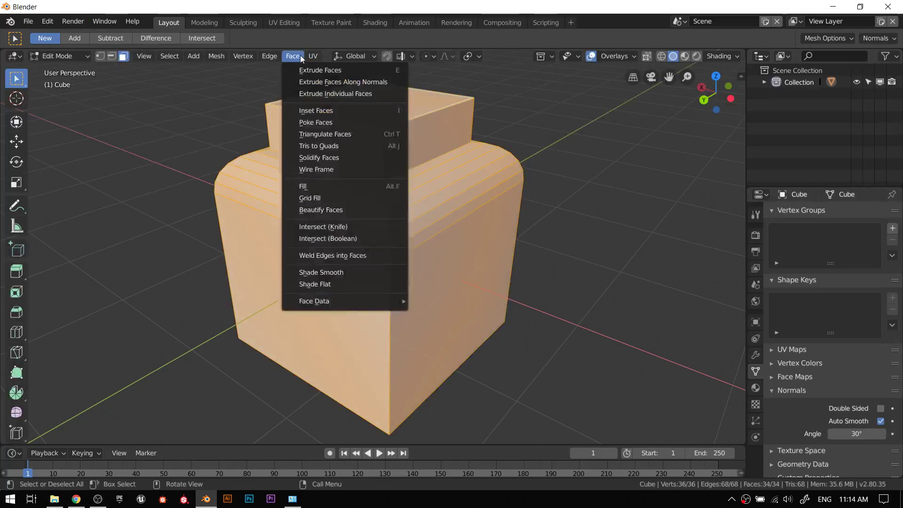
{"action": "left_click", "coordinate": [330, 274]}
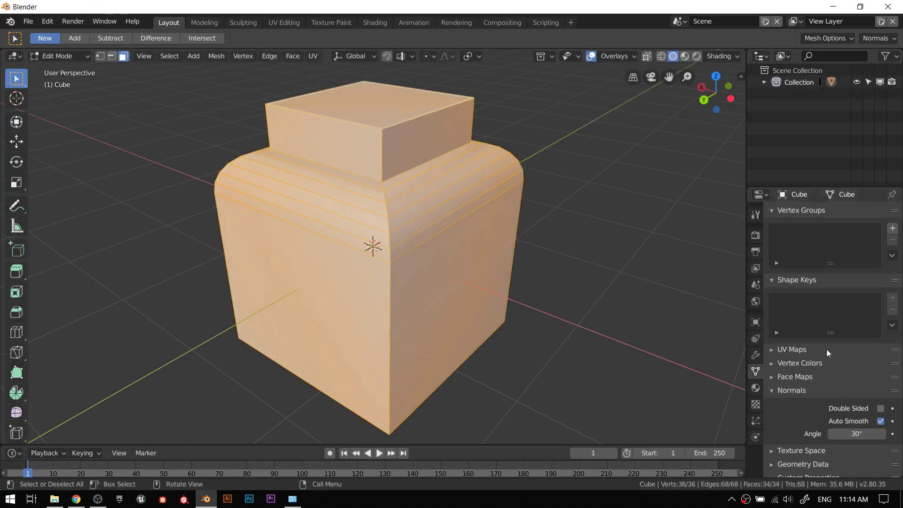
{"action": "key", "text": "Tab"}
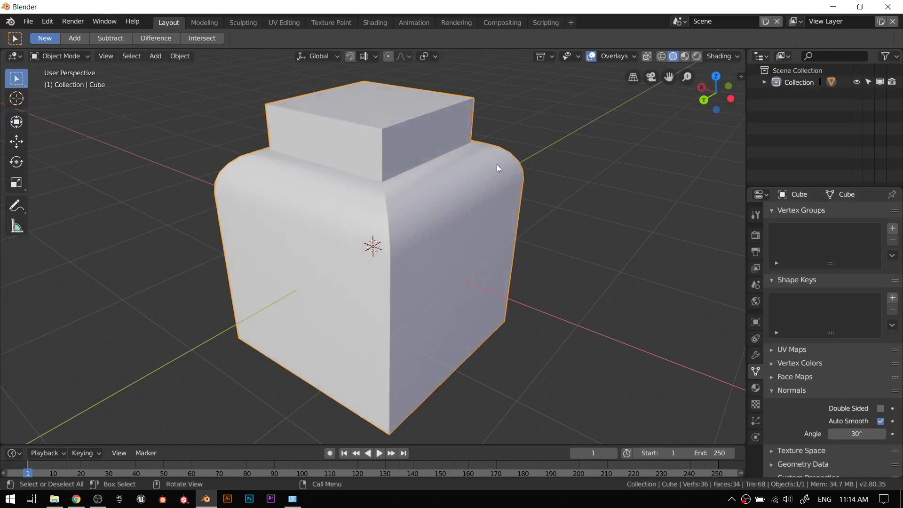
{"action": "middle_click_drag", "start_coordinate": [498, 166], "coordinate": [523, 219]}
{"action": "scroll", "coordinate": [379, 185], "scroll_direction": "down", "scroll_amount": 3}
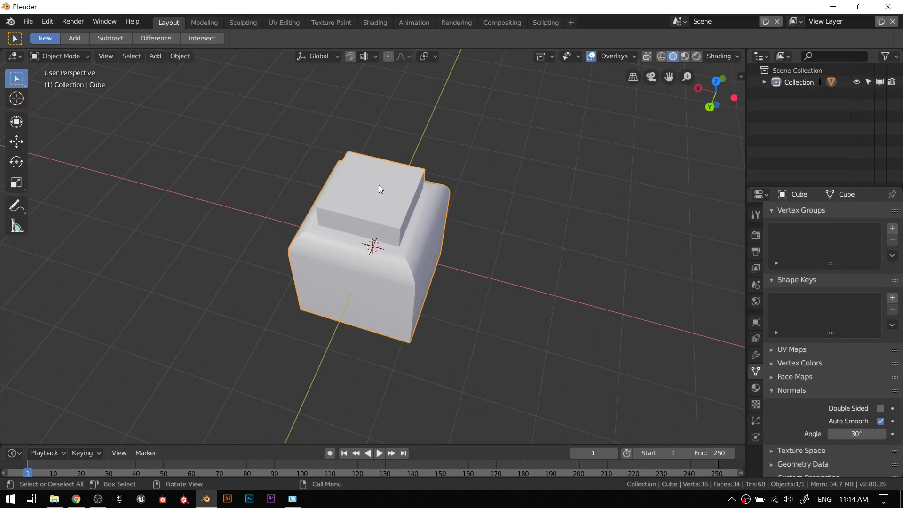
{"action": "scroll", "coordinate": [379, 184], "scroll_direction": "up", "scroll_amount": 3}
{"action": "middle_click_drag", "start_coordinate": [359, 204], "coordinate": [491, 165]}
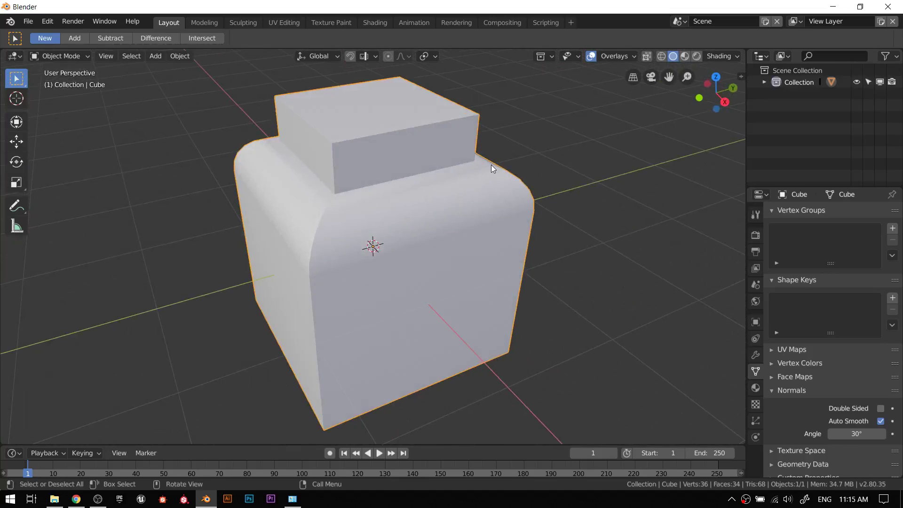